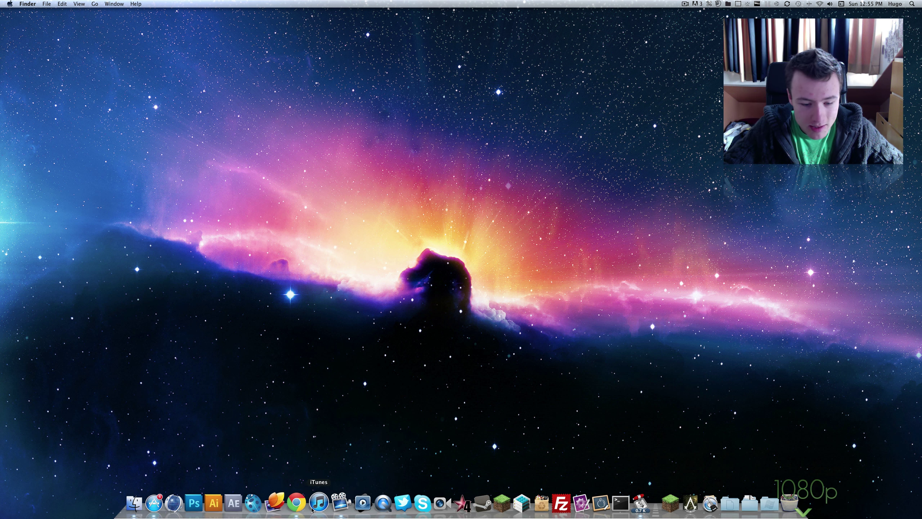
# - Bring Chrome to the front on MacUpdate's free iCursor listing
pyautogui.click(299, 505)
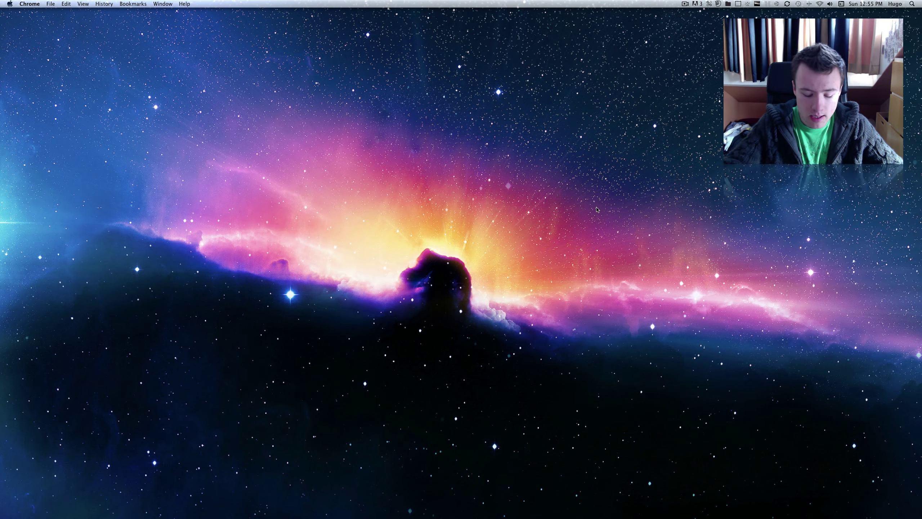
# - Launch iCursor from a Spotlight search for 'icur'
pyautogui.press('super+space')
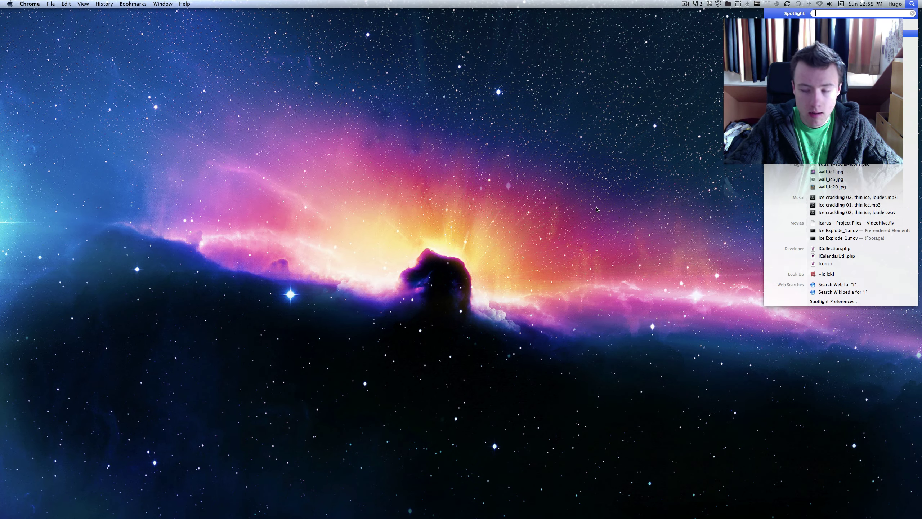
pyautogui.write('icur')
pyautogui.press('Return')
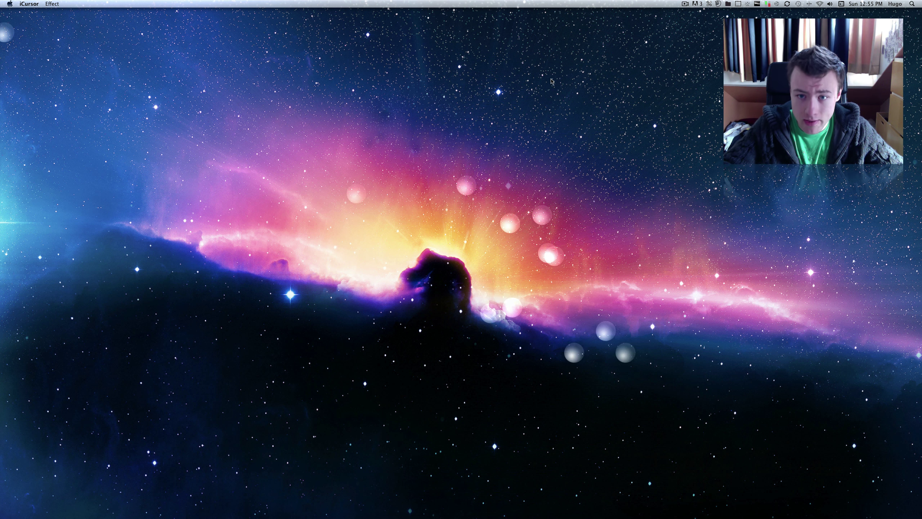
pyautogui.click(236, 121)
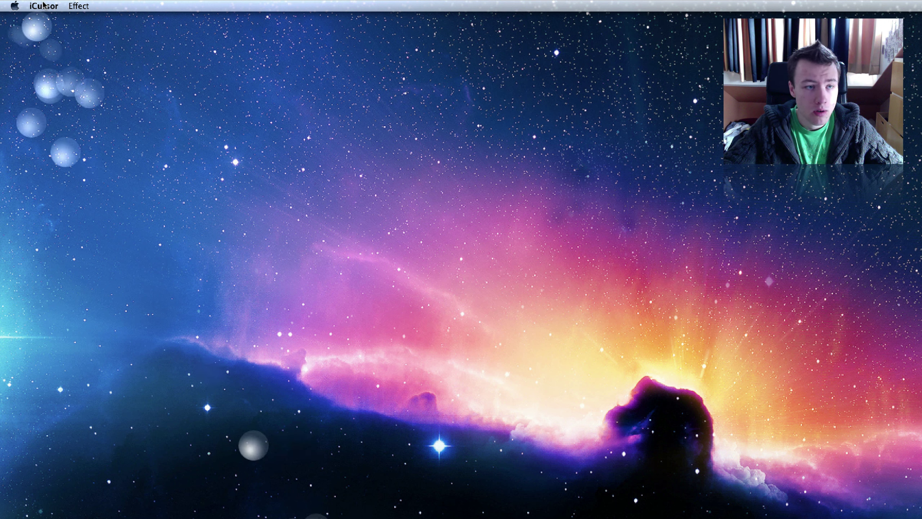
# - Try the SloQuantum, Propeller and Snow trail effects, ending on SmokingArea
pyautogui.click(79, 6)
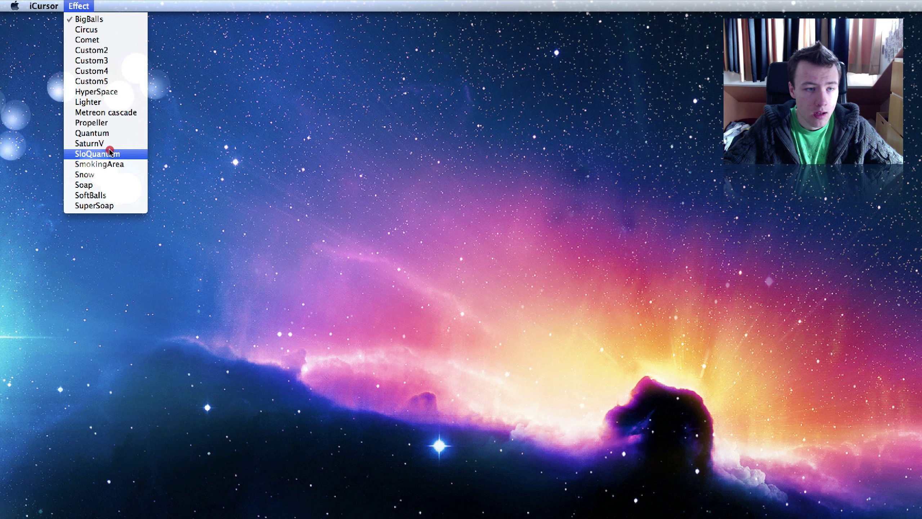
pyautogui.click(99, 164)
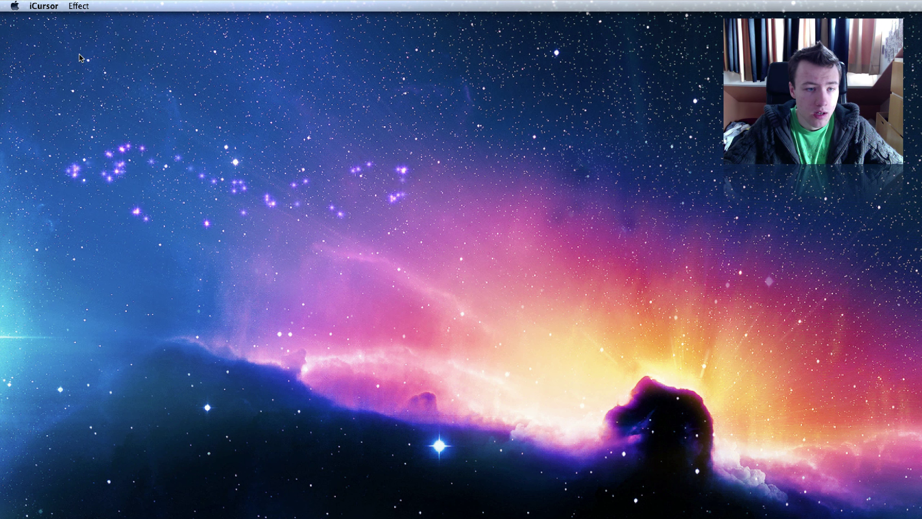
pyautogui.click(78, 6)
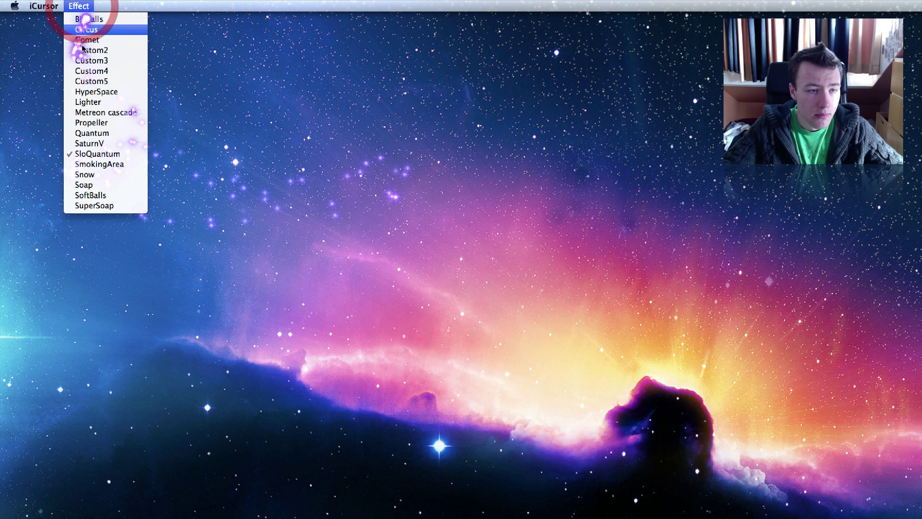
pyautogui.click(97, 124)
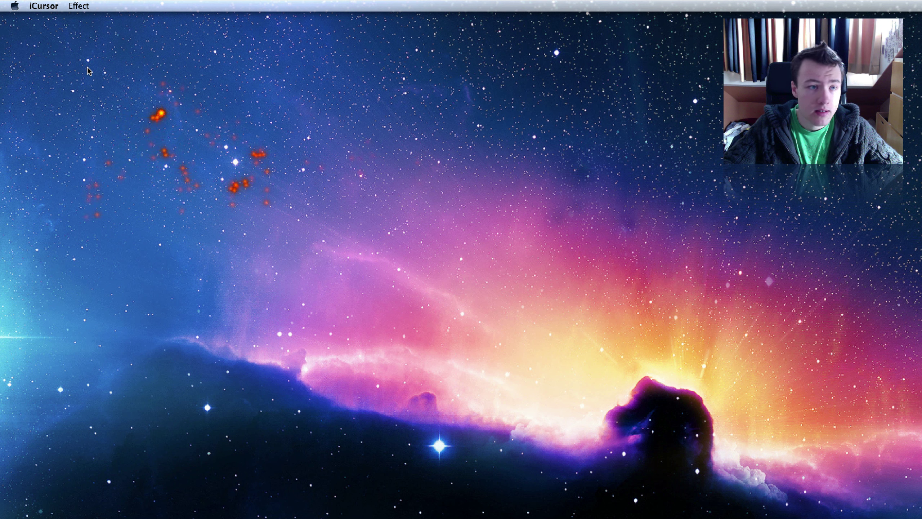
pyautogui.click(79, 5)
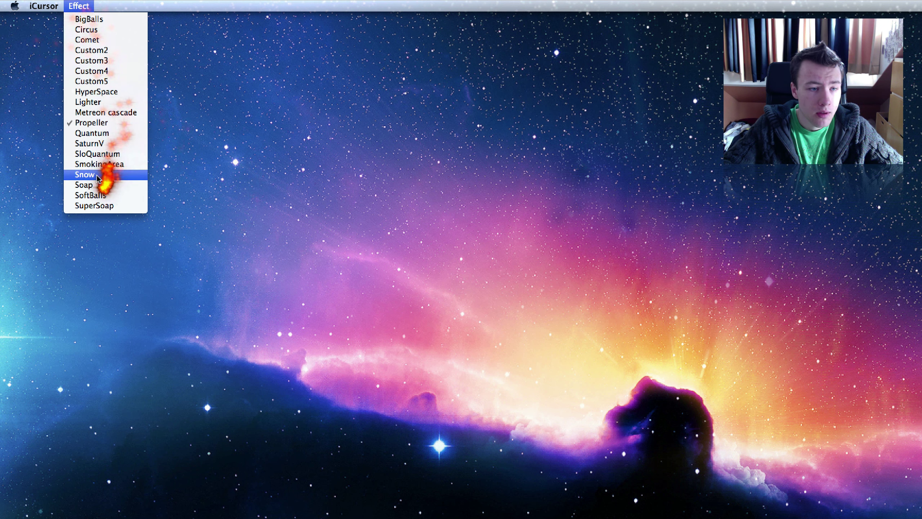
pyautogui.click(85, 175)
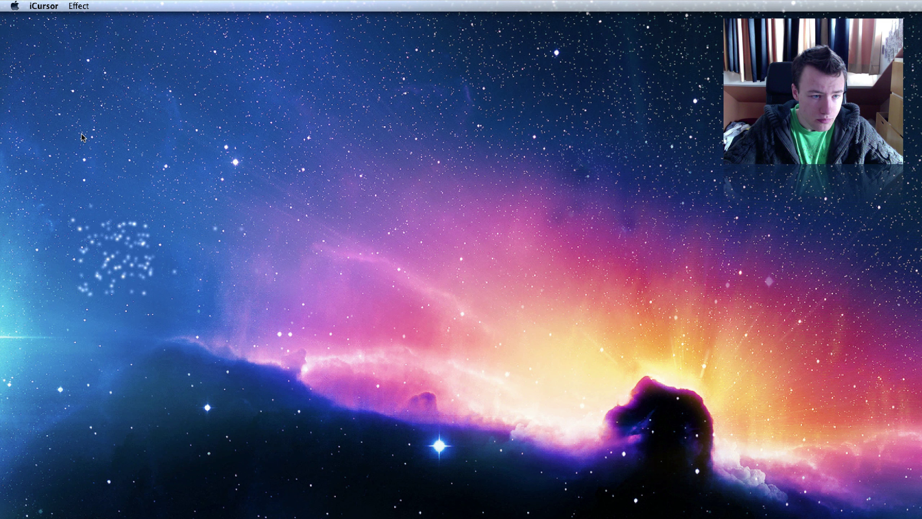
pyautogui.click(79, 6)
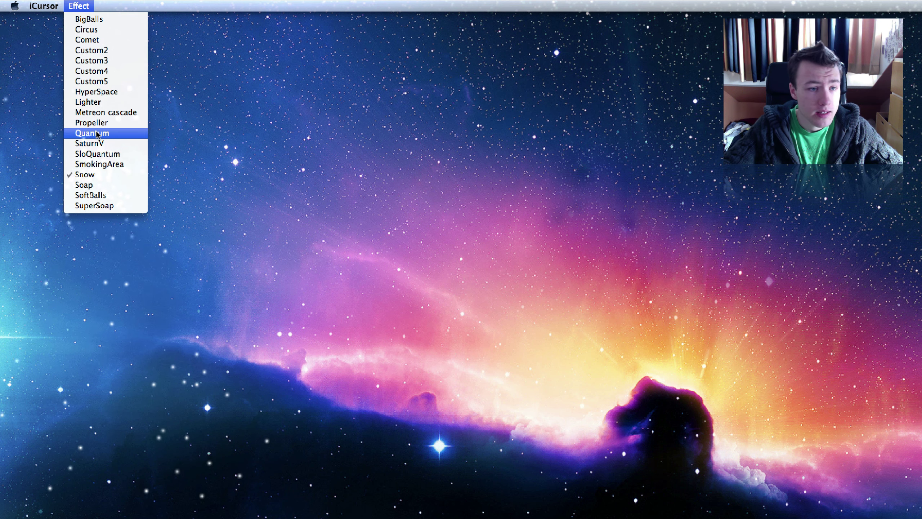
pyautogui.click(94, 164)
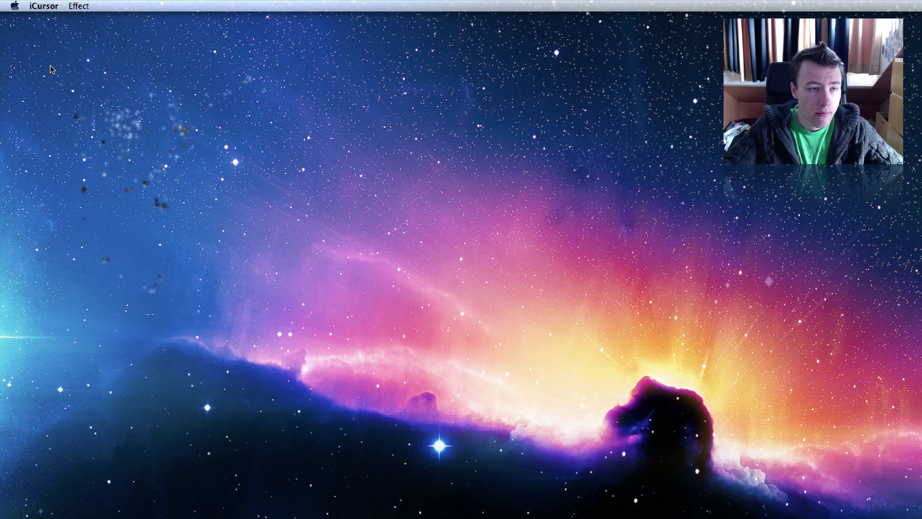
pyautogui.click(44, 9)
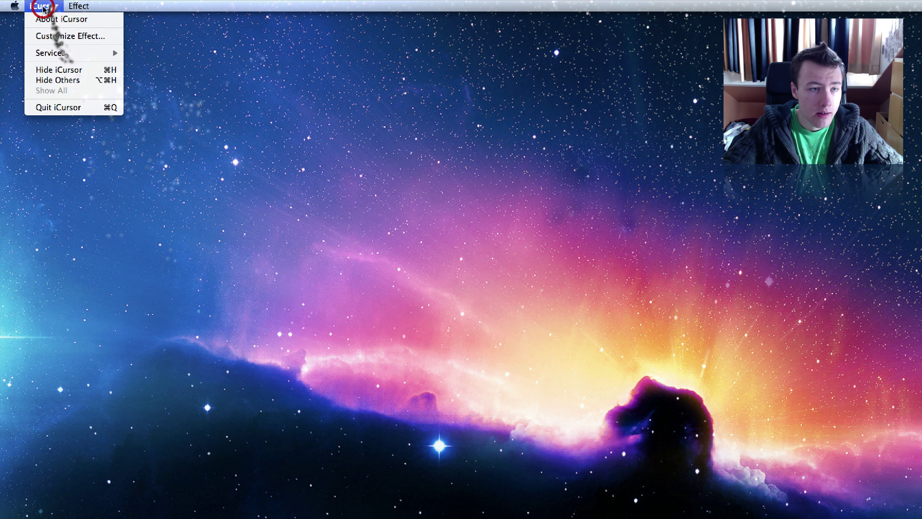
pyautogui.click(45, 37)
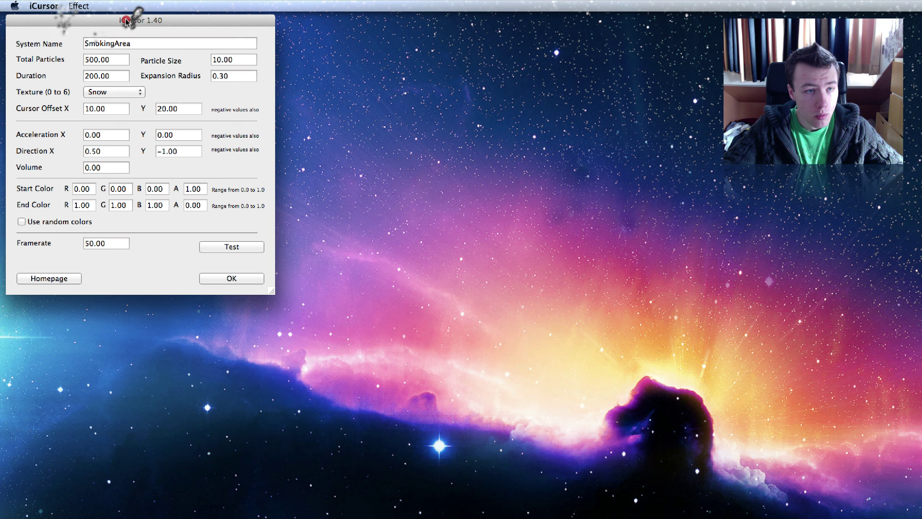
pyautogui.moveTo(130, 14); pyautogui.dragTo(541, 161)
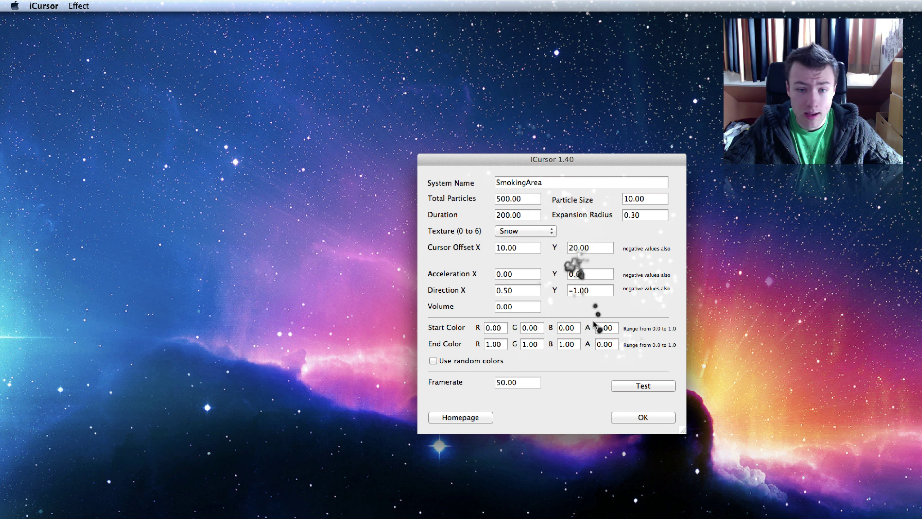
pyautogui.click(633, 418)
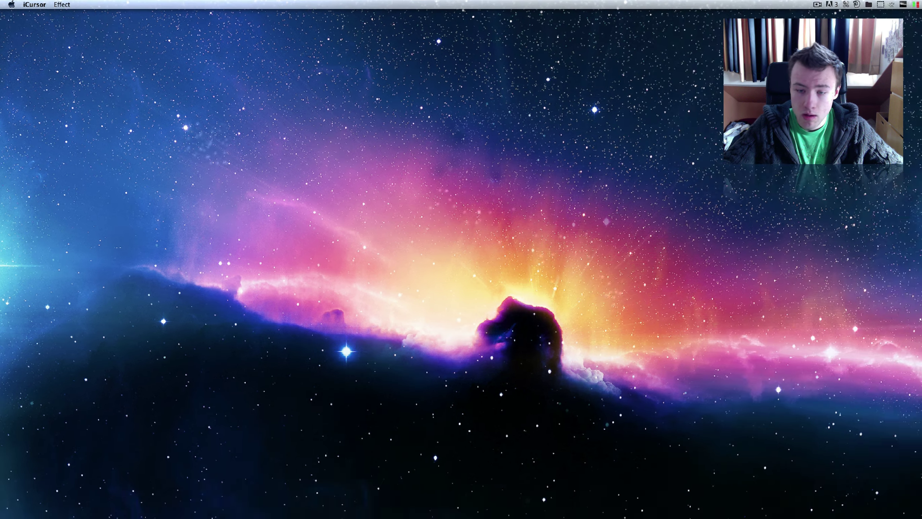
# - Quit iCursor from the Dock and return to Chrome's Cursor Zoom page
pyautogui.rightClick(653, 504)
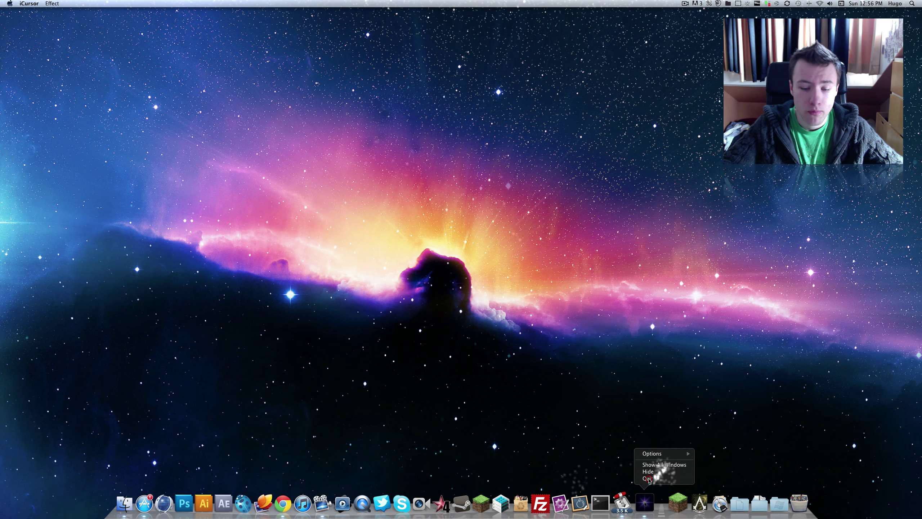
pyautogui.click(659, 476)
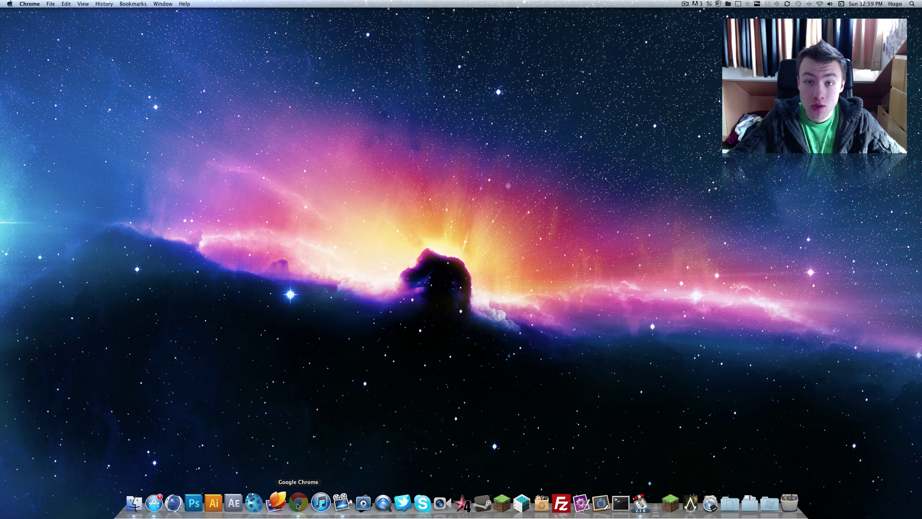
pyautogui.click(432, 505)
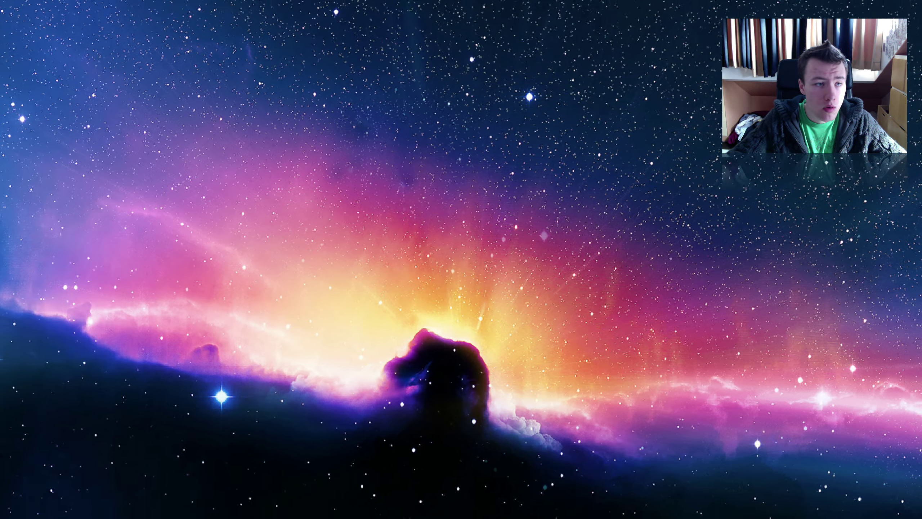
# - Open the CursorZoom pane in System Preferences, confirming the relaunch
pyautogui.click(13, 5)
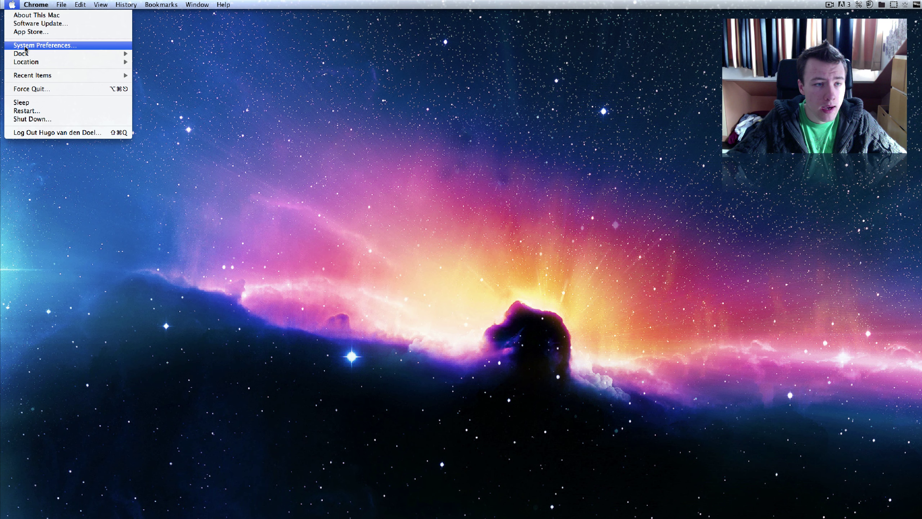
pyautogui.click(41, 45)
pyautogui.click(519, 419)
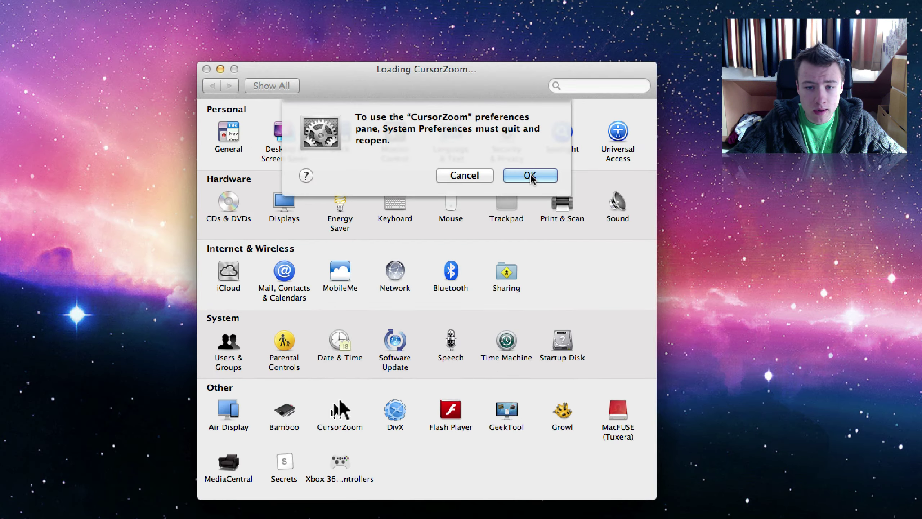
pyautogui.click(531, 177)
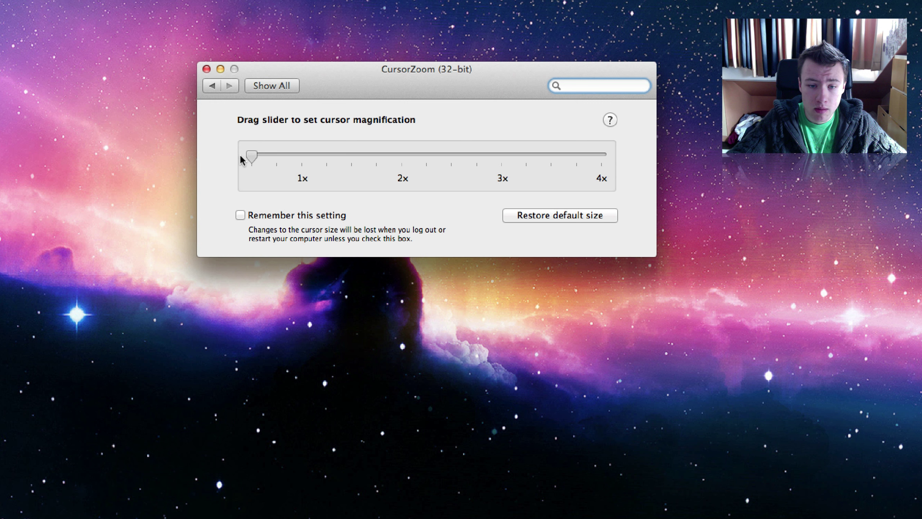
# - Raise cursor magnification to 4x and turn on Remember this setting
pyautogui.moveTo(403, 158); pyautogui.dragTo(352, 157)
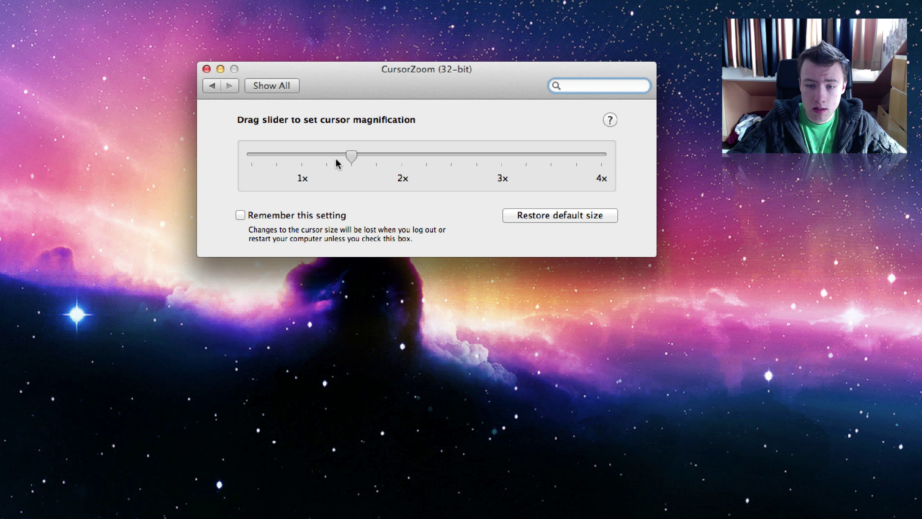
pyautogui.moveTo(277, 156); pyautogui.dragTo(602, 156)
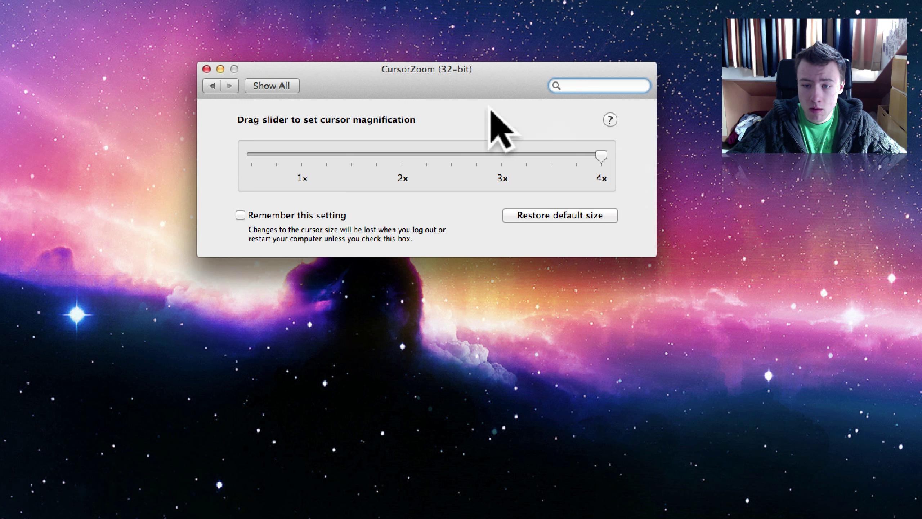
pyautogui.click(241, 216)
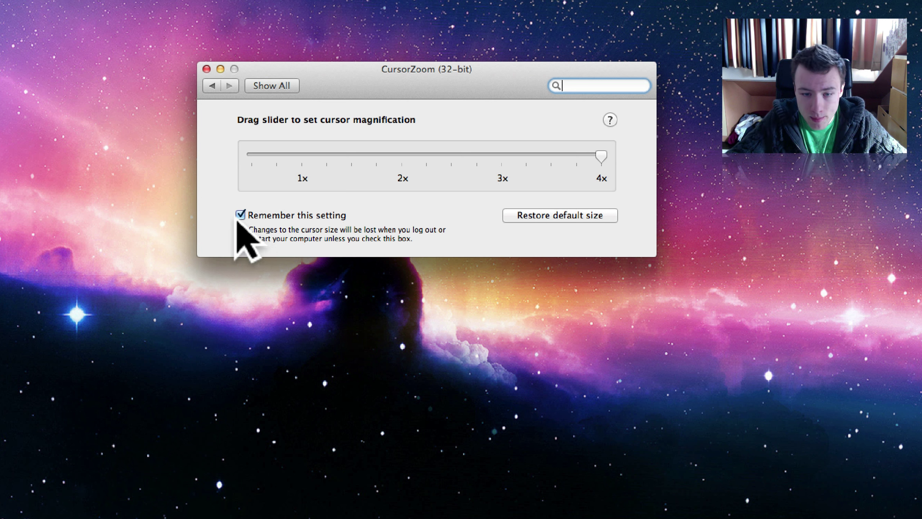
# - Turn Remember off, restore the default 1x size, and close CursorZoom
pyautogui.click(241, 215)
pyautogui.click(514, 216)
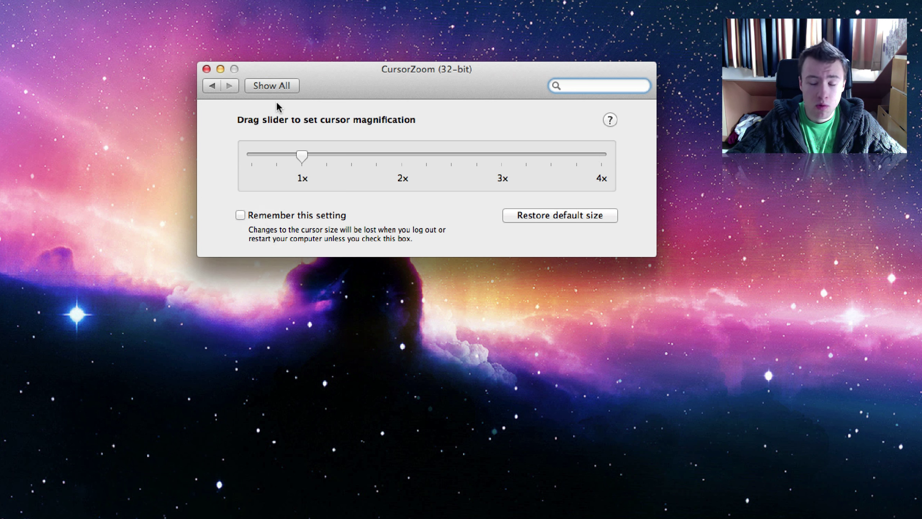
pyautogui.click(206, 69)
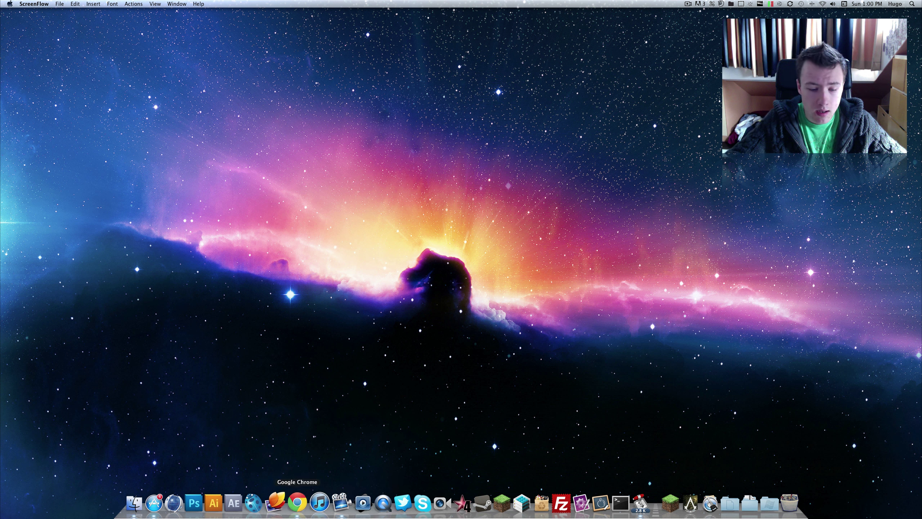
# - Restore the minimized Chrome window showing the MacUpdate page
pyautogui.click(299, 503)
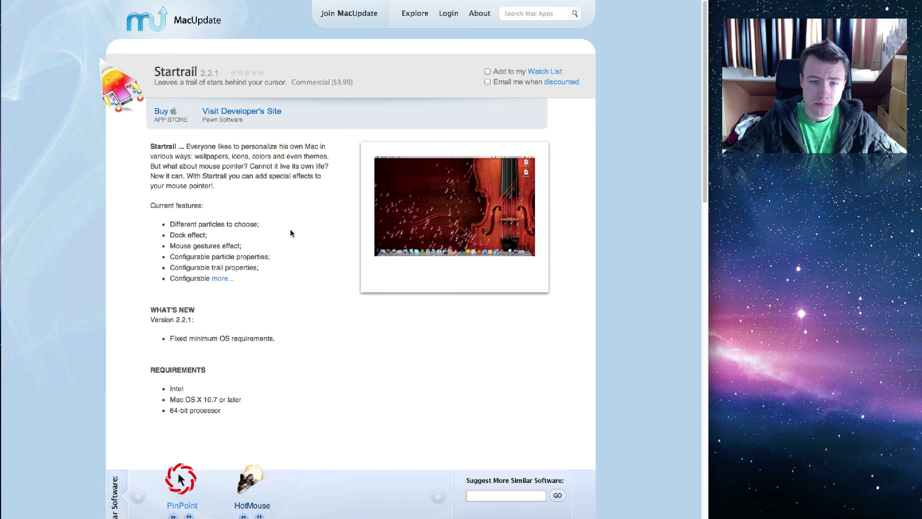
# - Launch Startrail from a Spotlight search for 'star' and open its Preferences
pyautogui.press('super+space')
pyautogui.write('star')
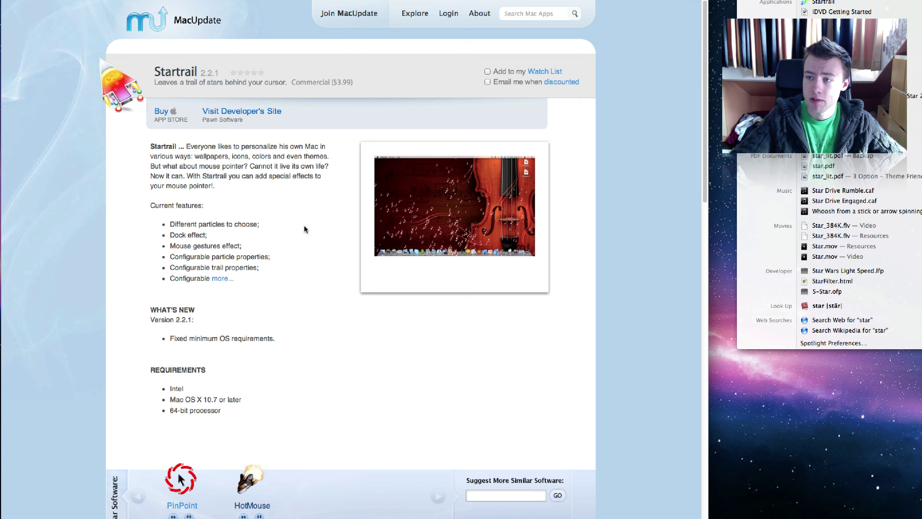
pyautogui.press('Return')
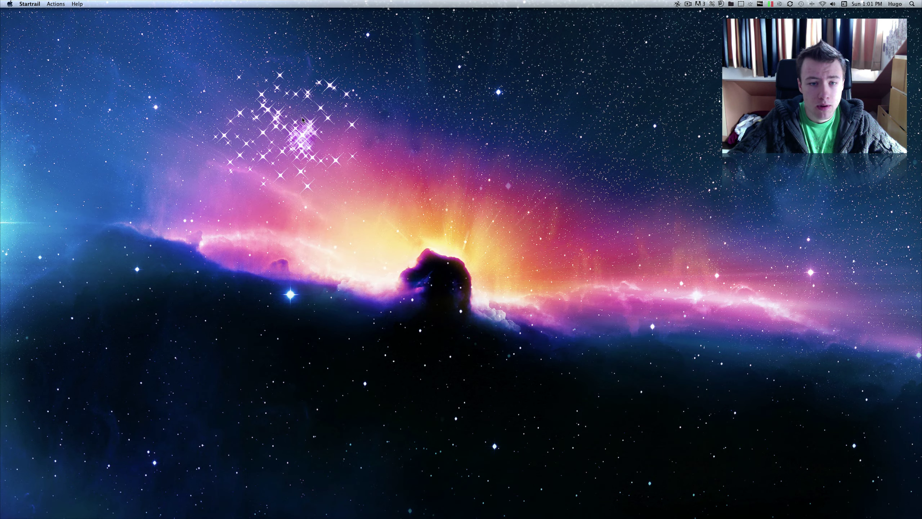
pyautogui.click(56, 3)
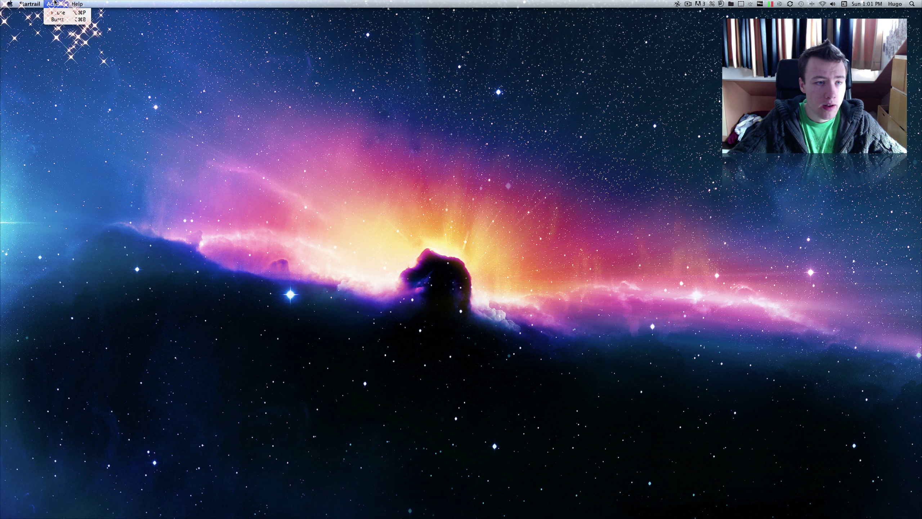
pyautogui.click(30, 4)
pyautogui.click(40, 28)
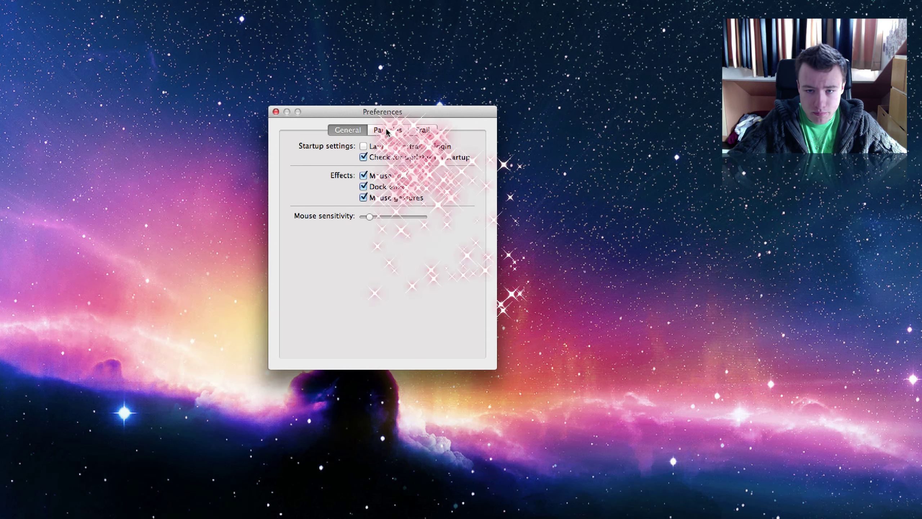
# - Try the Smoke, Leaves and Apple Logos particle shapes
pyautogui.click(442, 114)
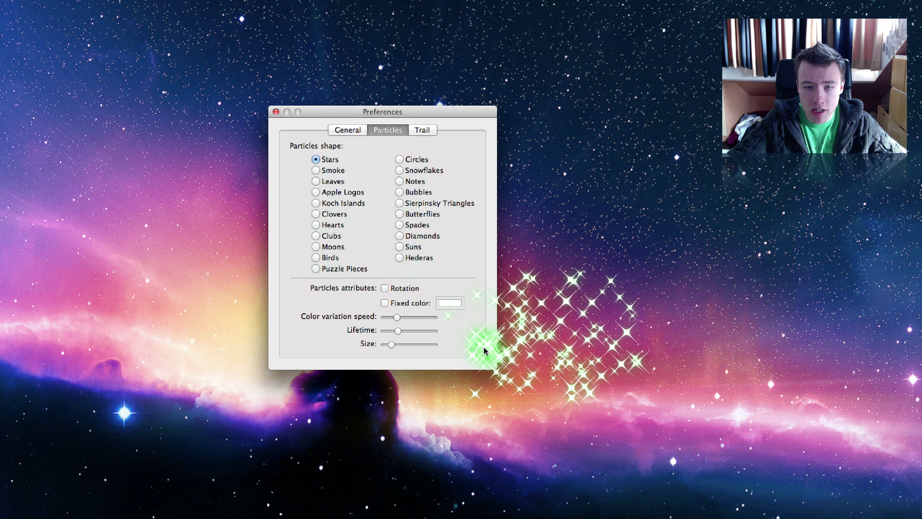
pyautogui.click(316, 171)
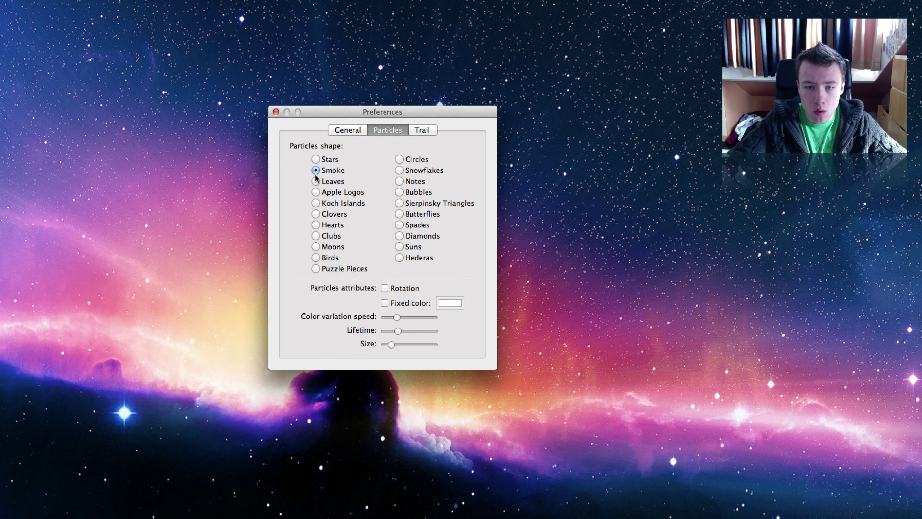
pyautogui.click(315, 181)
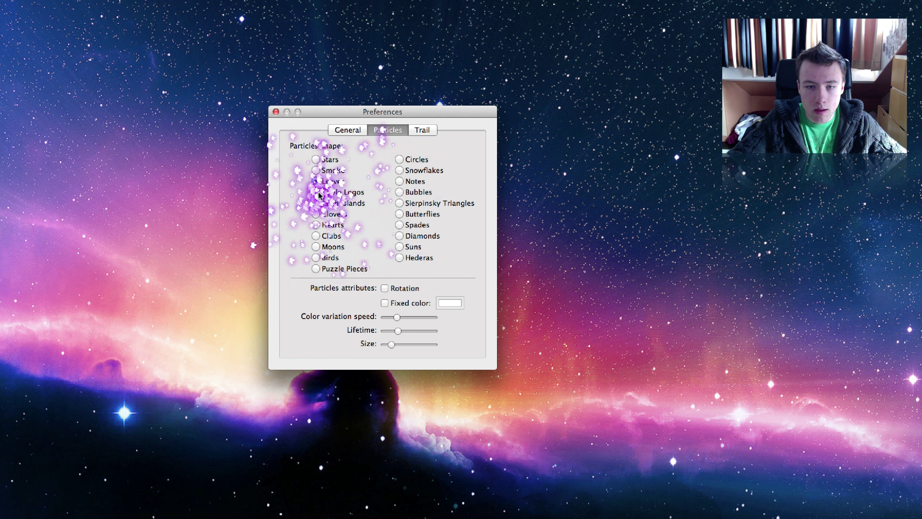
pyautogui.click(316, 193)
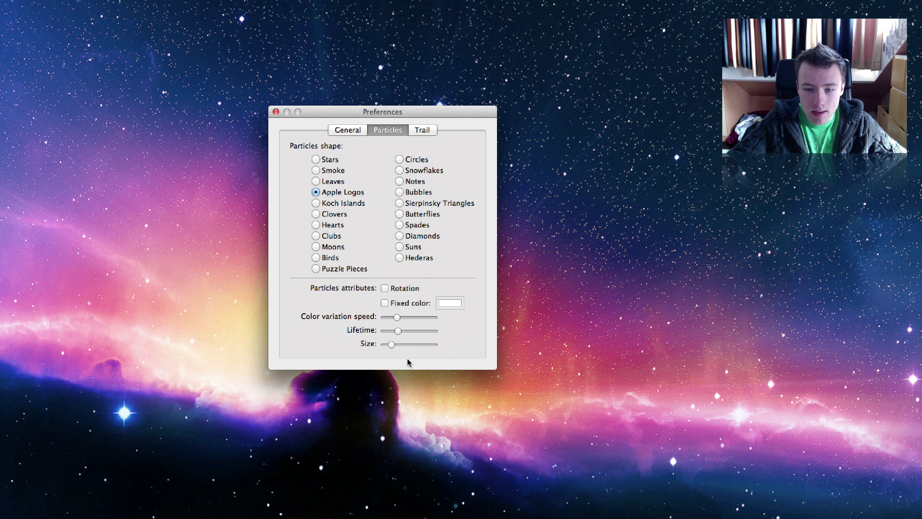
# - Enlarge the particles, enable Rotation, and choose Sierpinsky Triangles
pyautogui.moveTo(391, 344); pyautogui.dragTo(467, 339)
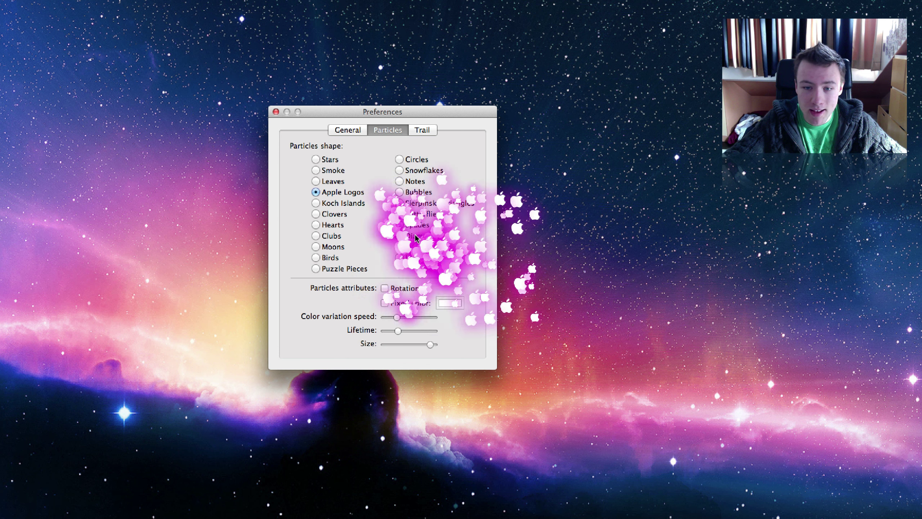
pyautogui.click(385, 288)
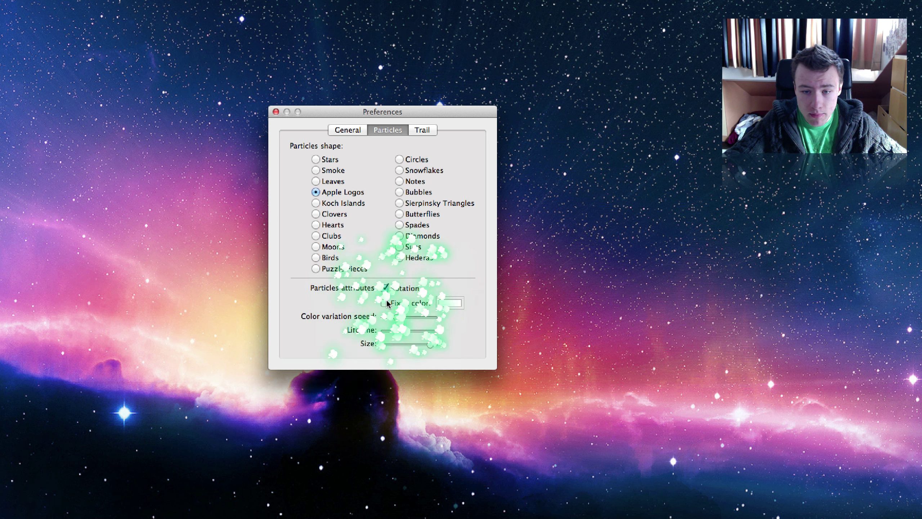
pyautogui.click(399, 223)
pyautogui.click(399, 225)
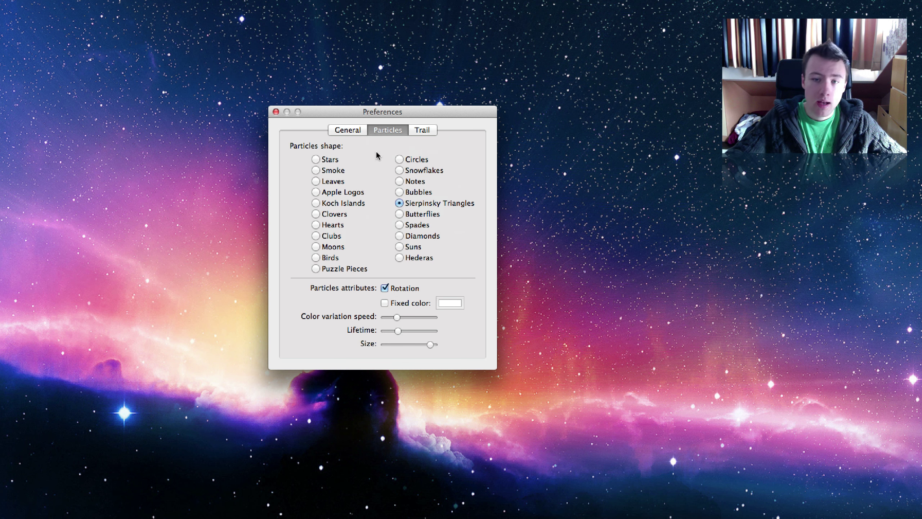
pyautogui.click(422, 131)
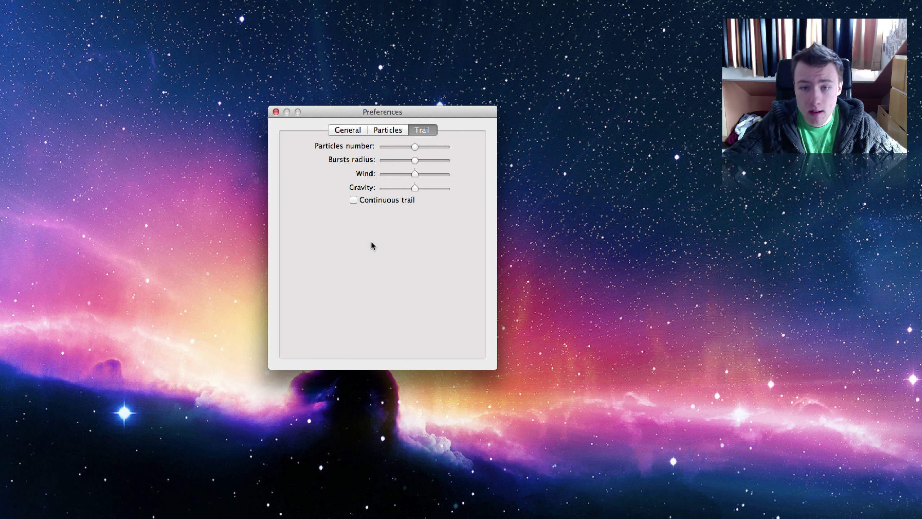
pyautogui.click(347, 130)
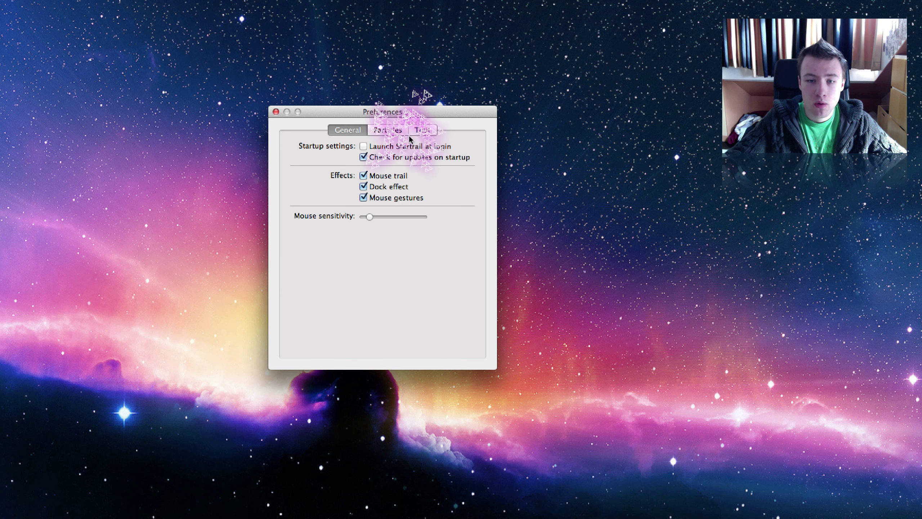
pyautogui.click(385, 131)
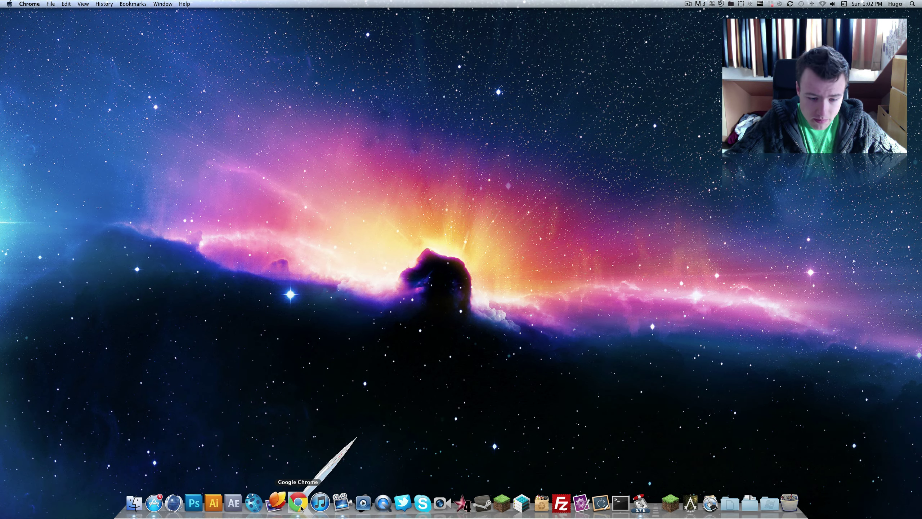
# - Return to Chrome's 'PinPoint 3.6 is now available!' tab on MacChampion
pyautogui.click(298, 503)
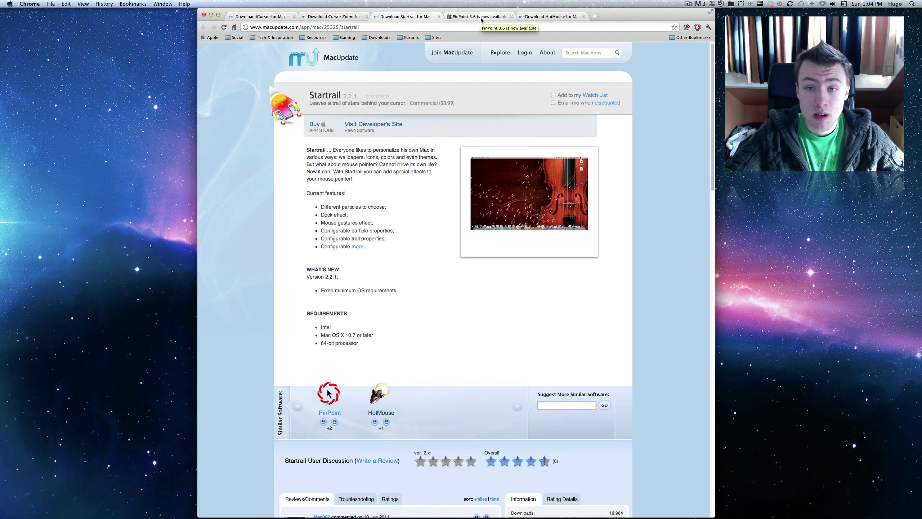
pyautogui.click(482, 17)
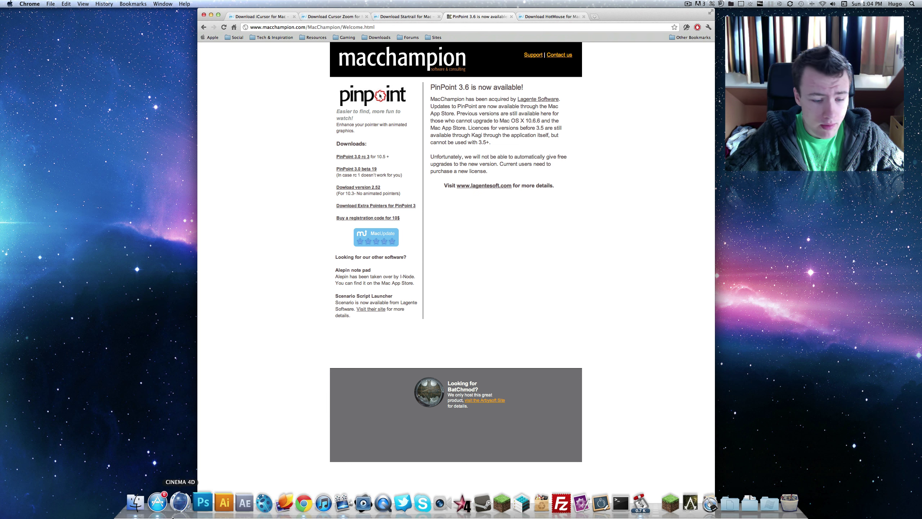
# - Open PinPoint's App Store page, launch PinPoint via Spotlight 'pin', and quit the store
pyautogui.click(183, 502)
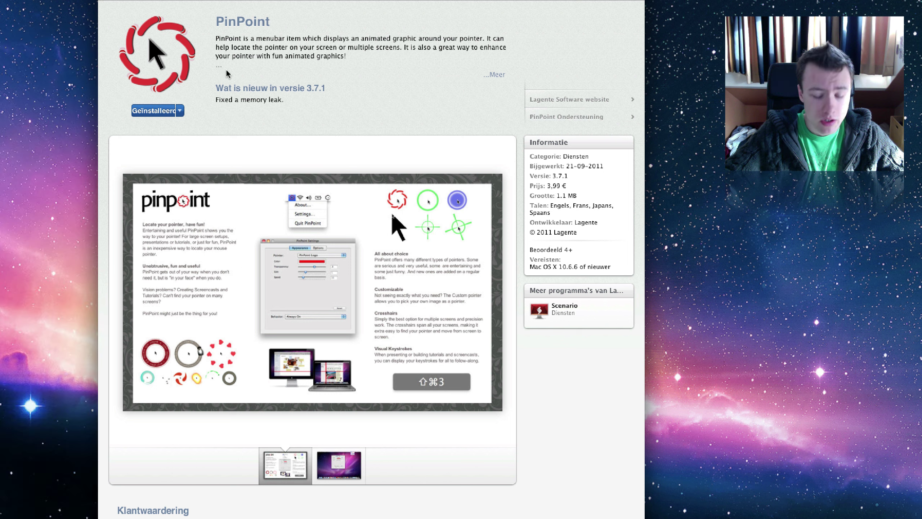
pyautogui.press('super+space')
pyautogui.write('pin')
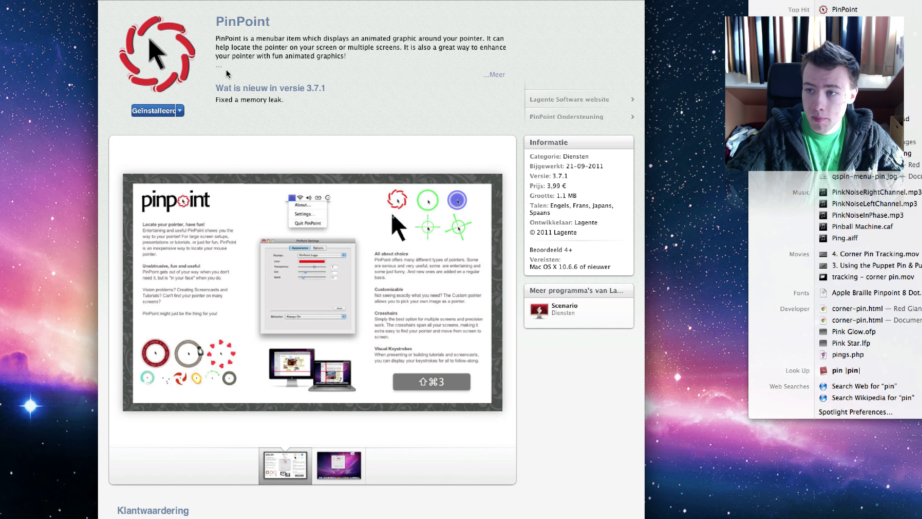
pyautogui.press('Return')
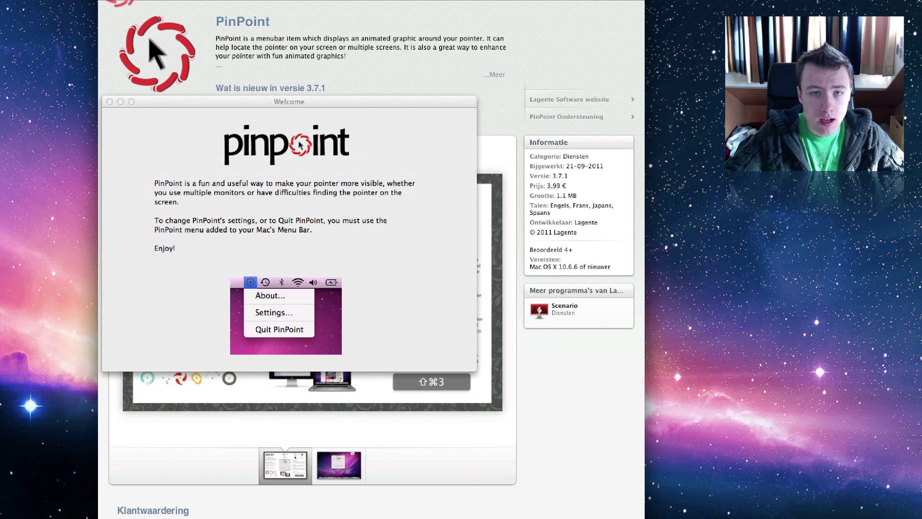
pyautogui.press('super+alt+h')
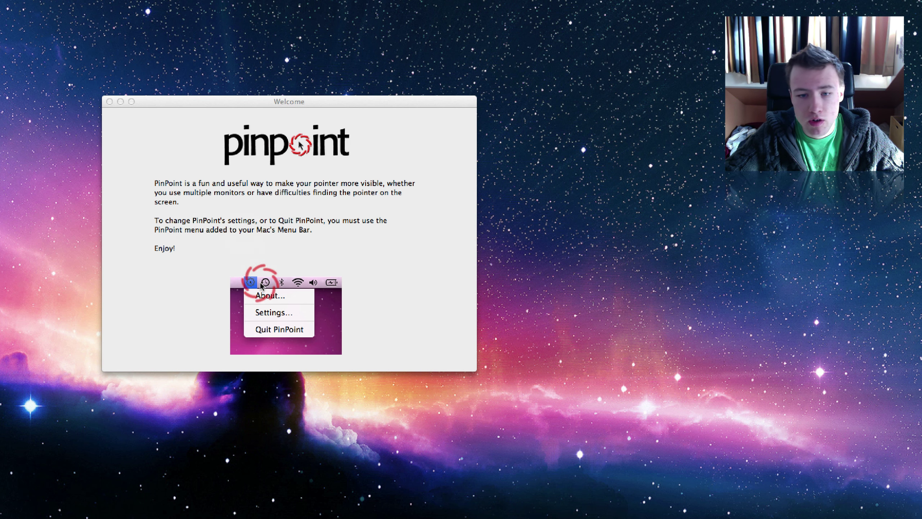
# - Close PinPoint's Welcome window and open its Settings from the menu-bar icon, moving the window lower
pyautogui.click(109, 103)
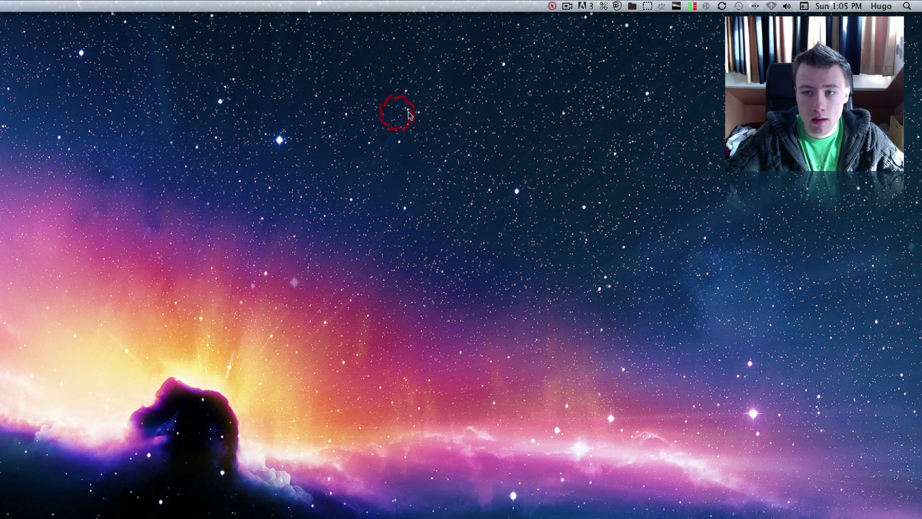
pyautogui.click(554, 7)
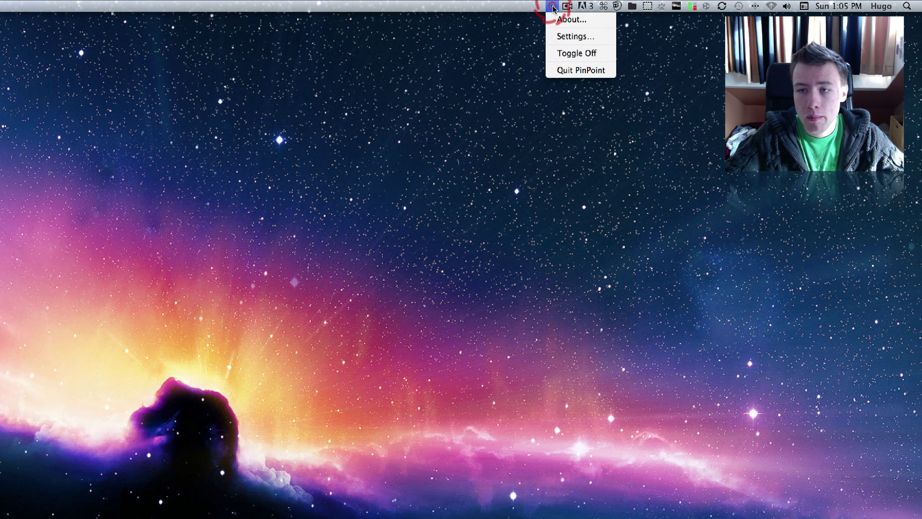
pyautogui.click(570, 33)
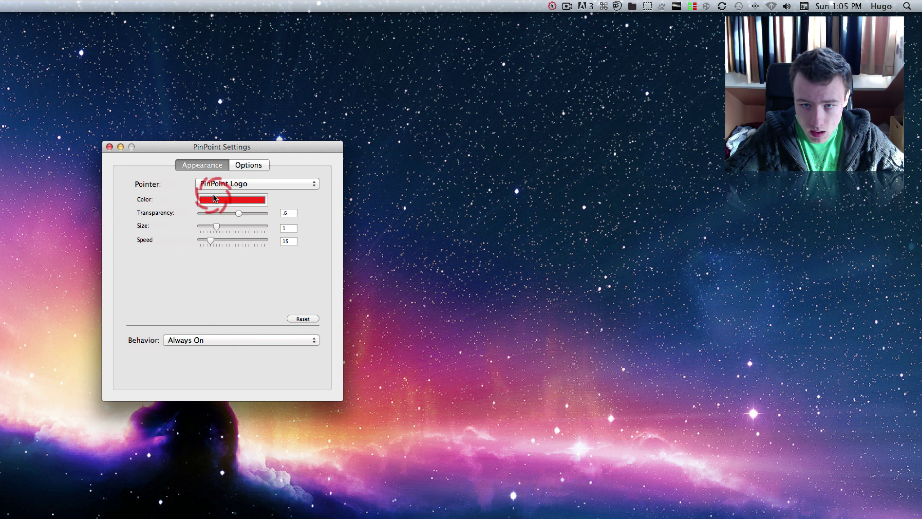
pyautogui.moveTo(279, 152); pyautogui.dragTo(294, 201)
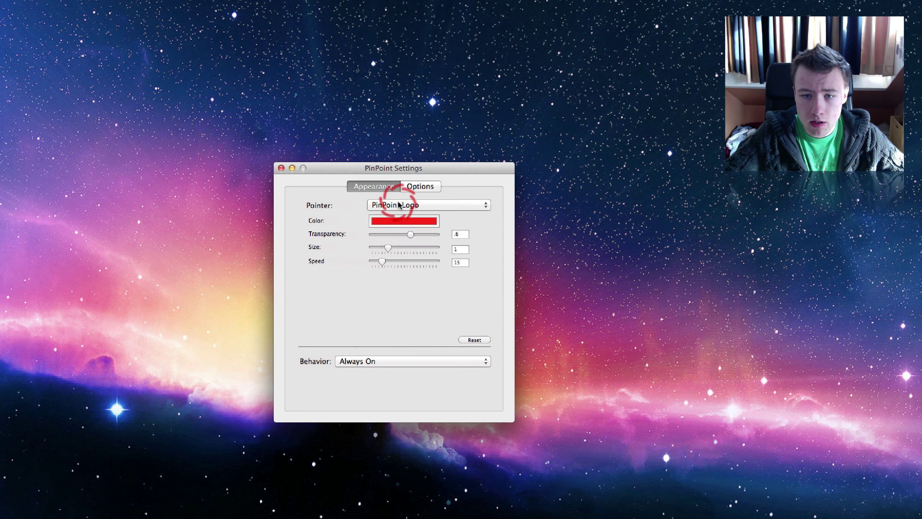
# - Cycle the PinPoint pointer through Jester, Doggy, Full Screen Crosshair and Triskel, ending on Valentine
pyautogui.click(274, 231)
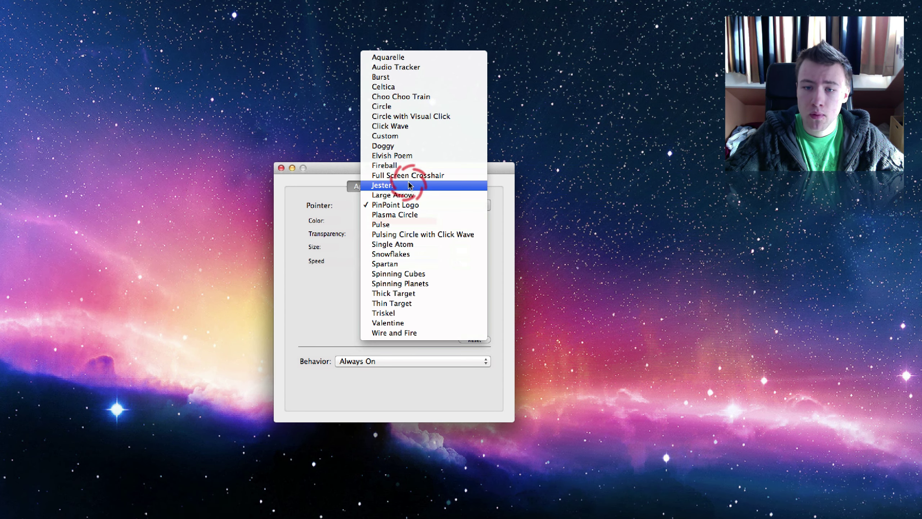
pyautogui.click(393, 185)
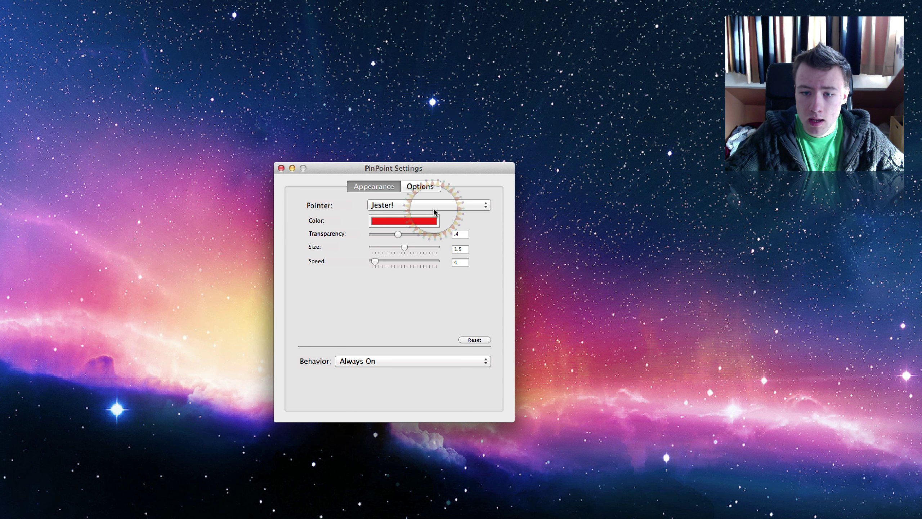
pyautogui.click(434, 209)
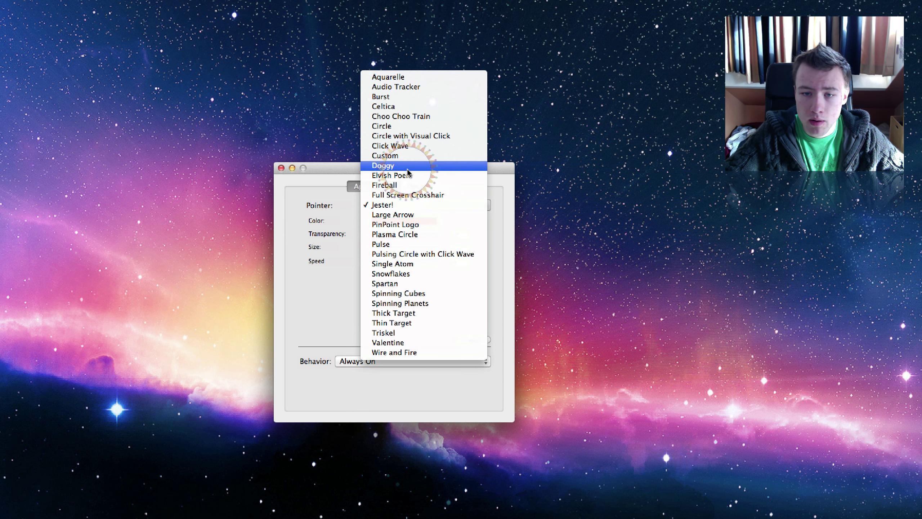
pyautogui.click(416, 160)
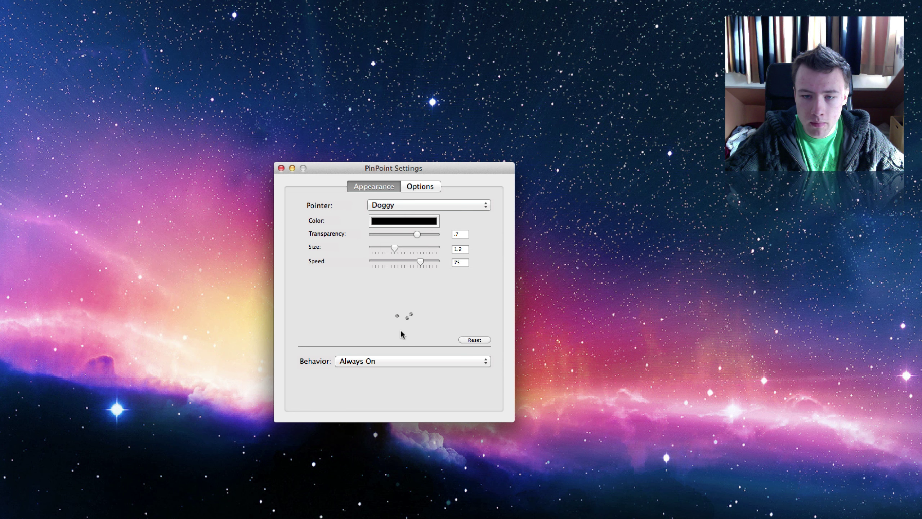
pyautogui.click(434, 205)
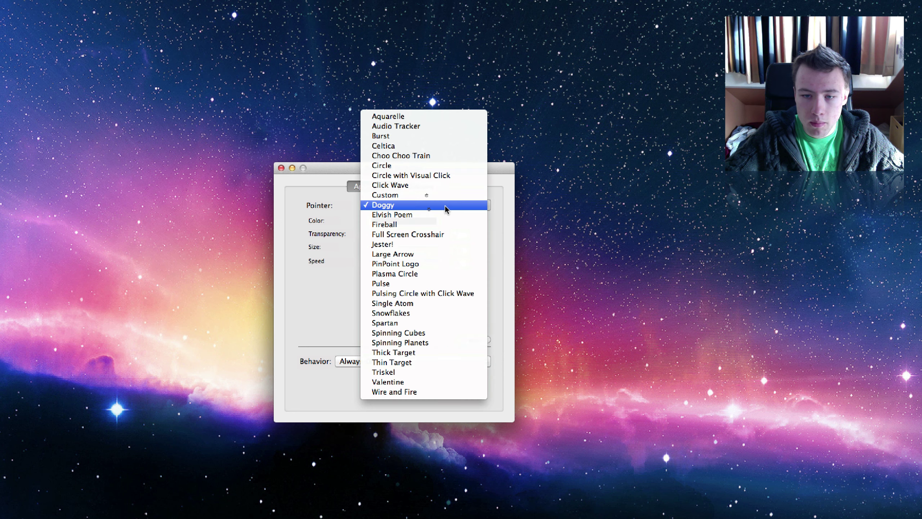
pyautogui.click(425, 232)
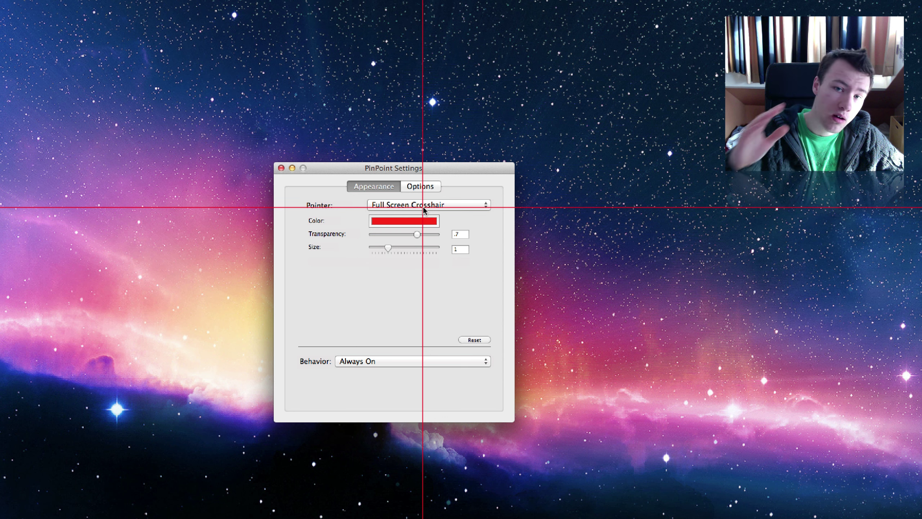
pyautogui.click(424, 206)
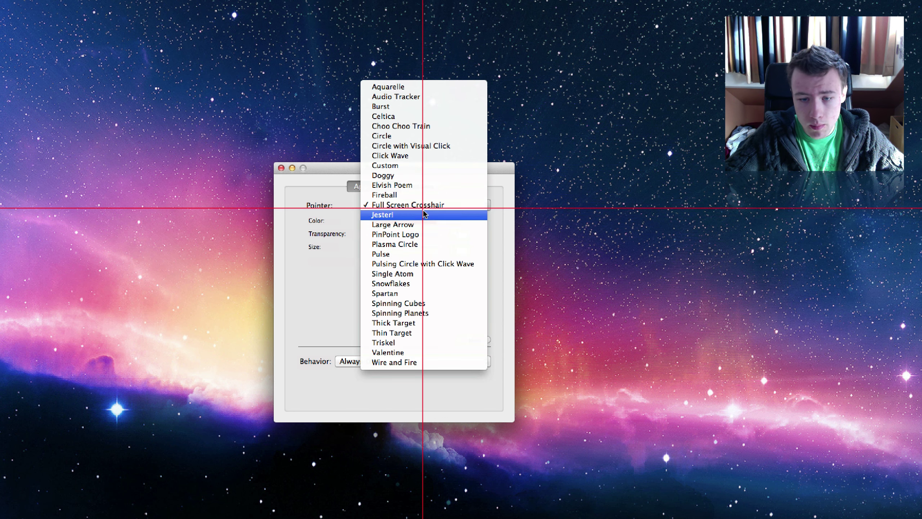
pyautogui.click(422, 342)
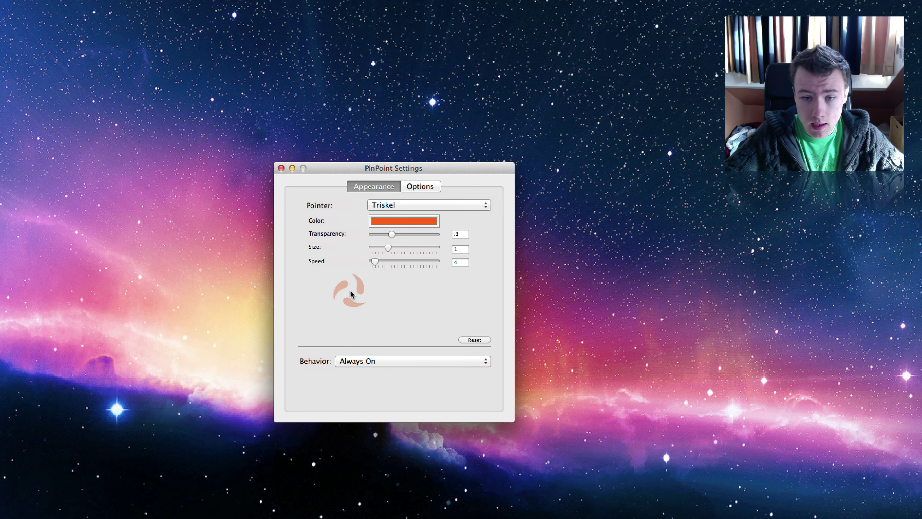
pyautogui.click(404, 206)
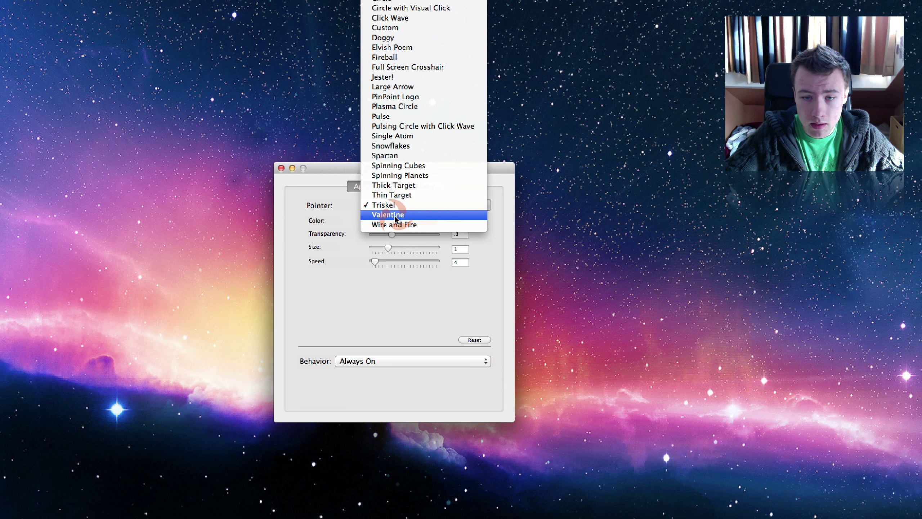
pyautogui.click(403, 216)
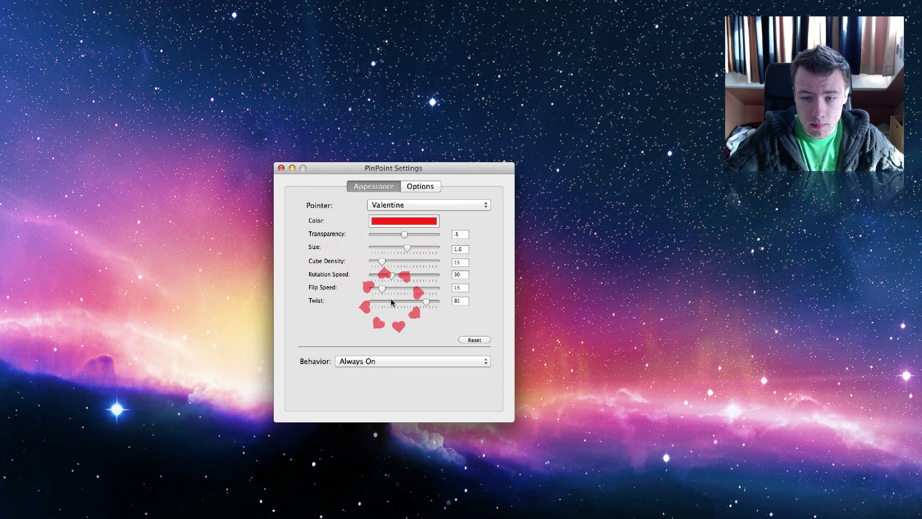
# - Color the Valentine pointer green, with flip speed 25, lower transparency and rotation speed 60
pyautogui.click(403, 220)
pyautogui.click(15, 375)
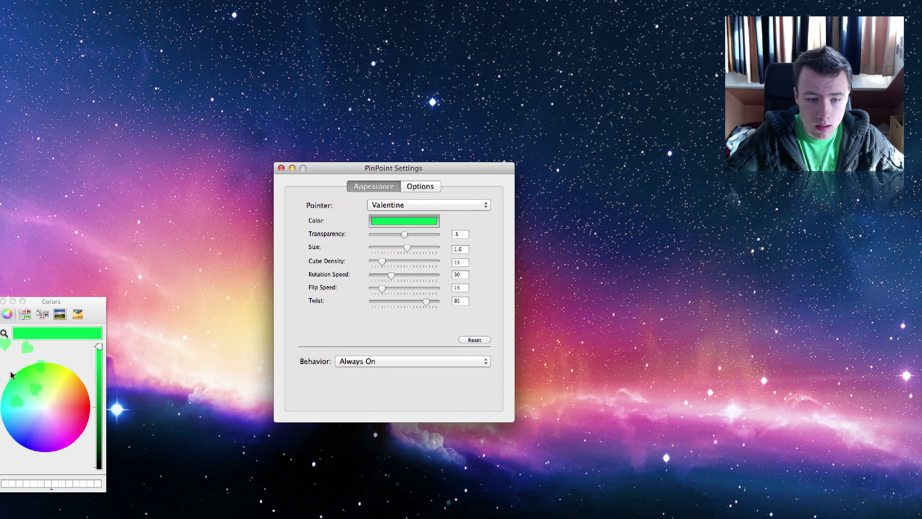
pyautogui.click(5, 302)
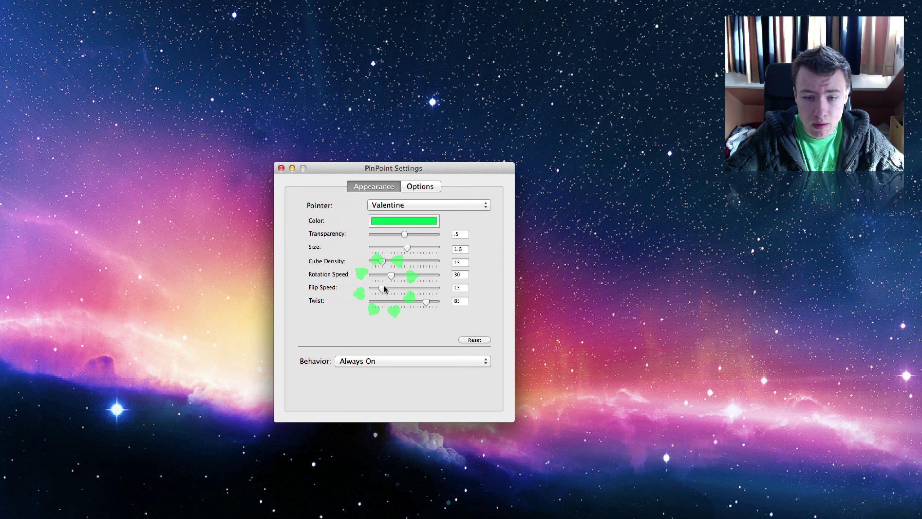
pyautogui.moveTo(382, 287); pyautogui.dragTo(389, 287)
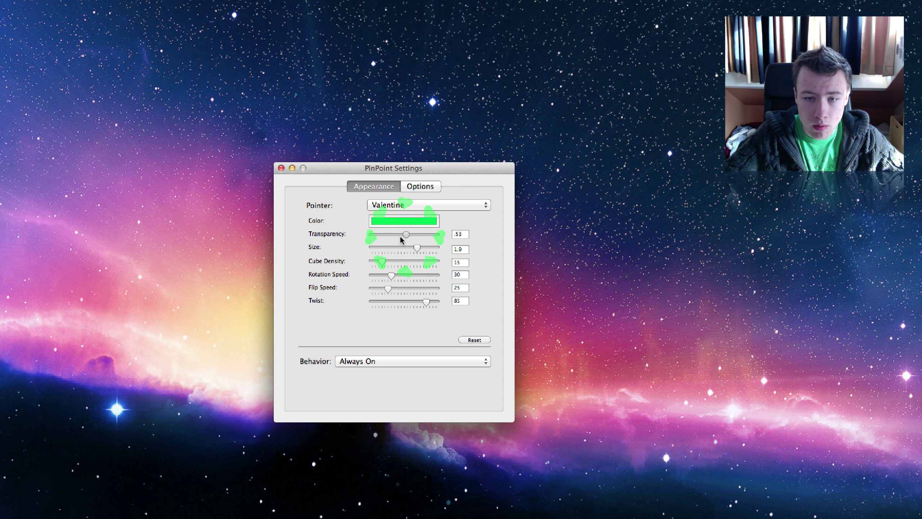
pyautogui.moveTo(407, 234); pyautogui.dragTo(388, 235)
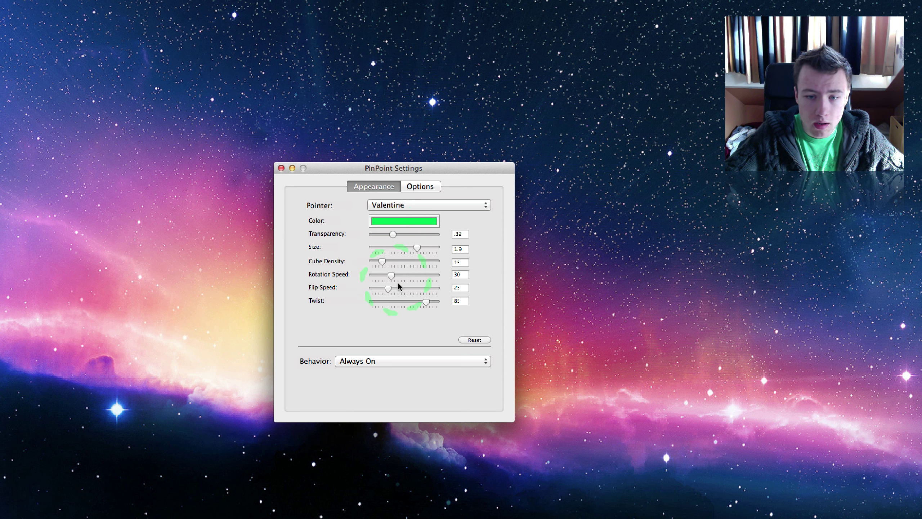
pyautogui.moveTo(389, 274); pyautogui.dragTo(410, 275)
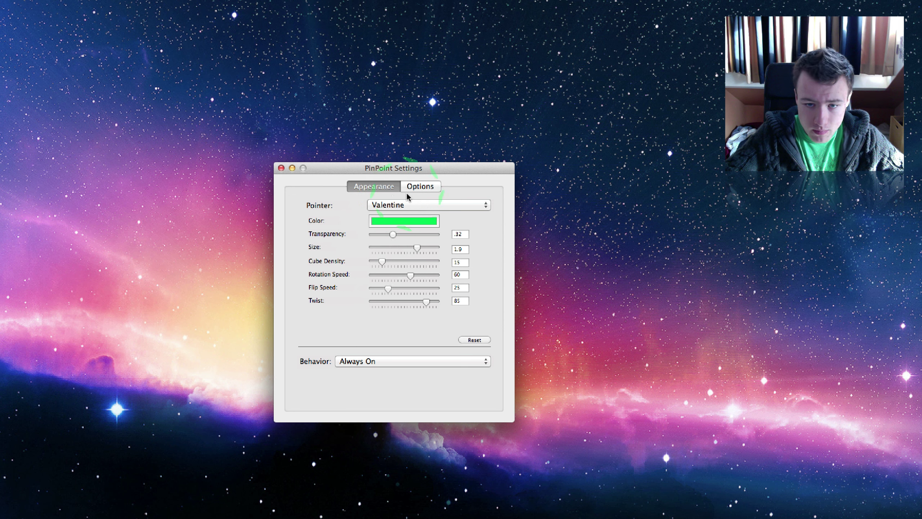
# - Switch the pointer effect through Triskel and Aquarelle to Audio Tracker
pyautogui.click(429, 206)
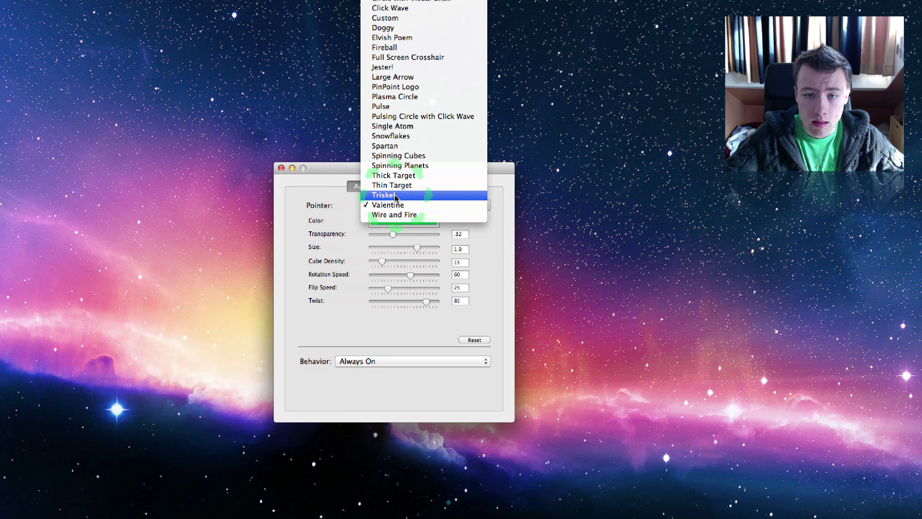
pyautogui.click(389, 195)
pyautogui.click(417, 205)
pyautogui.scroll(2, 417, 205)
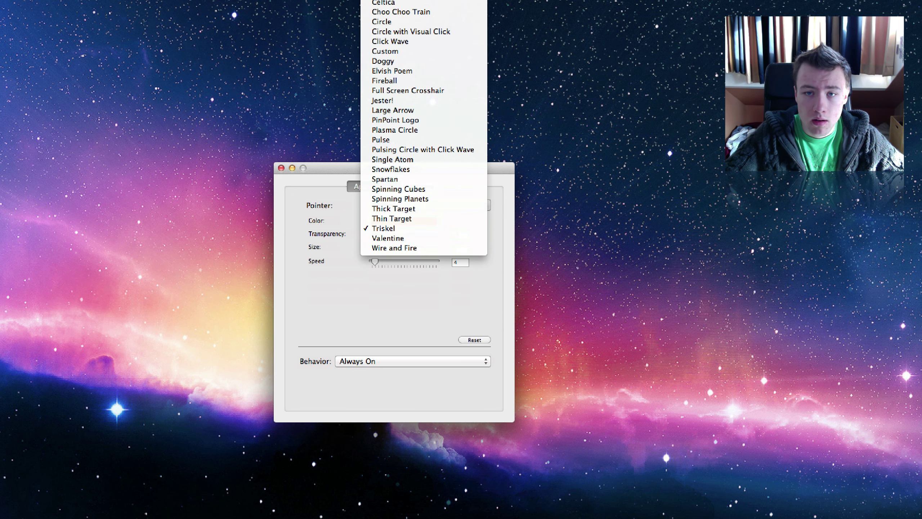
pyautogui.click(393, 1)
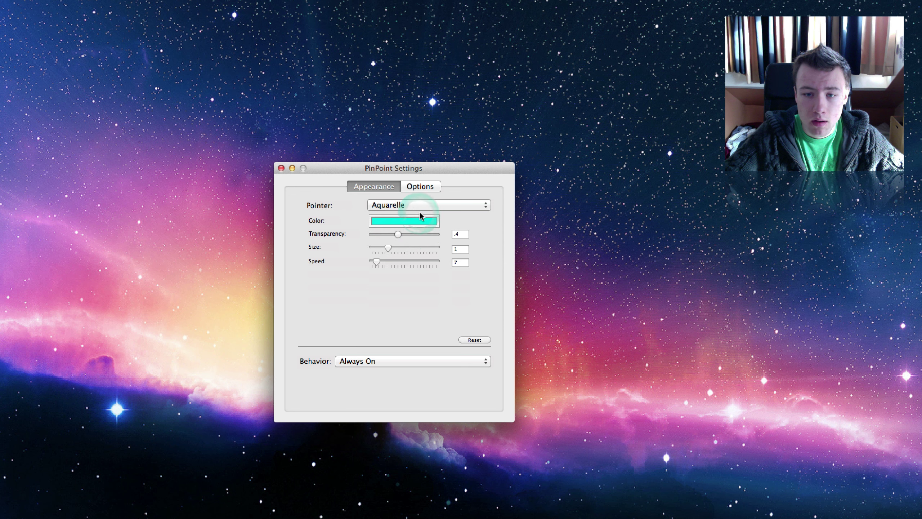
pyautogui.click(421, 207)
pyautogui.click(404, 218)
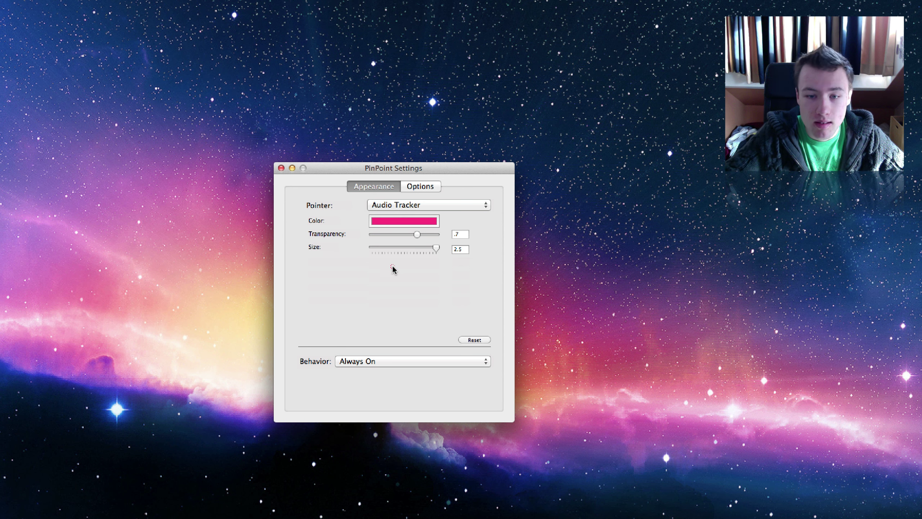
# - Darken the pointer colour and try the Celtica pointer effect
pyautogui.click(422, 221)
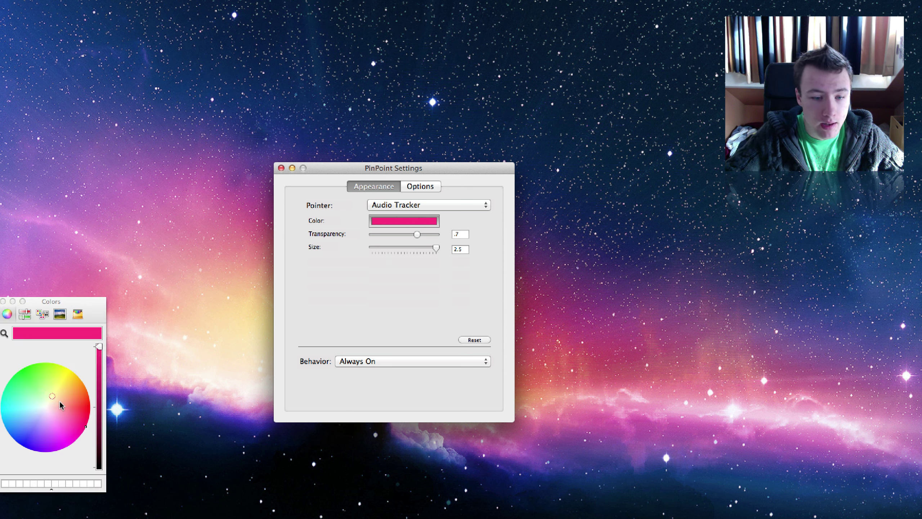
pyautogui.click(99, 412)
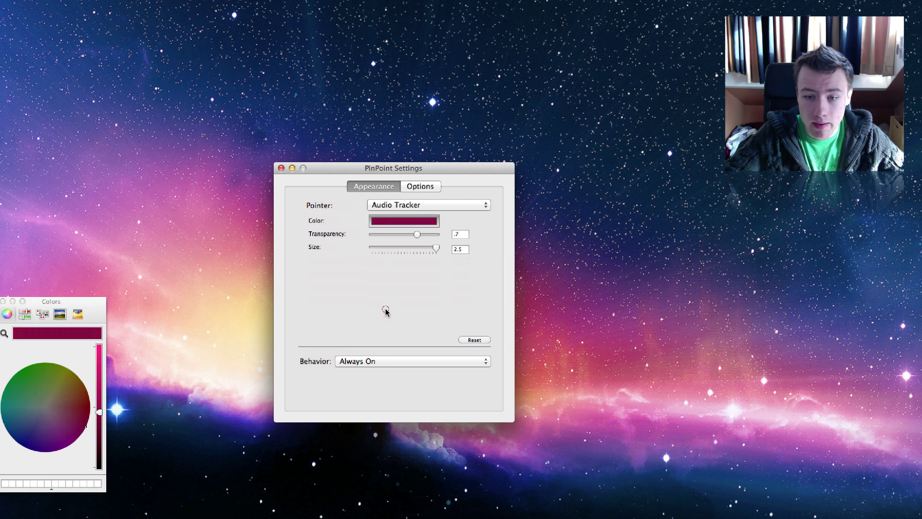
pyautogui.click(440, 205)
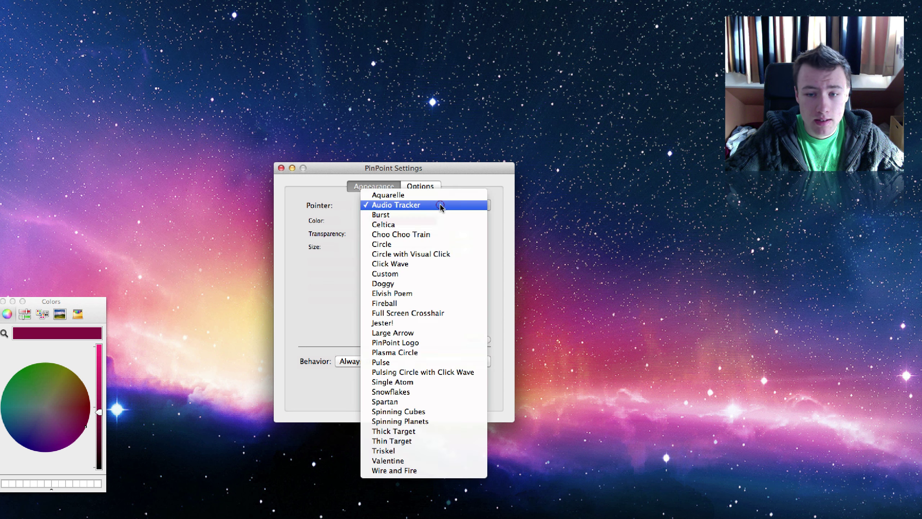
pyautogui.click(404, 224)
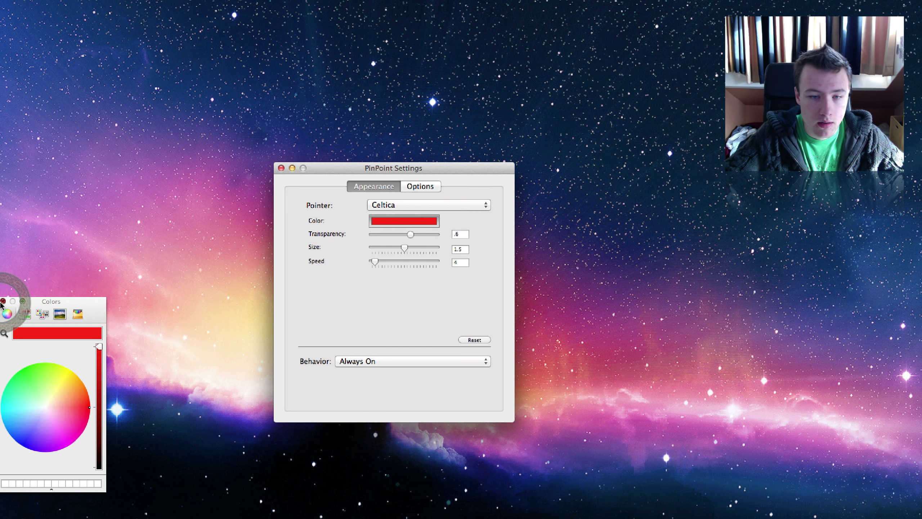
pyautogui.click(2, 302)
# - Set the pointer effect to Circle and show PinPoint's general Options
pyautogui.click(391, 206)
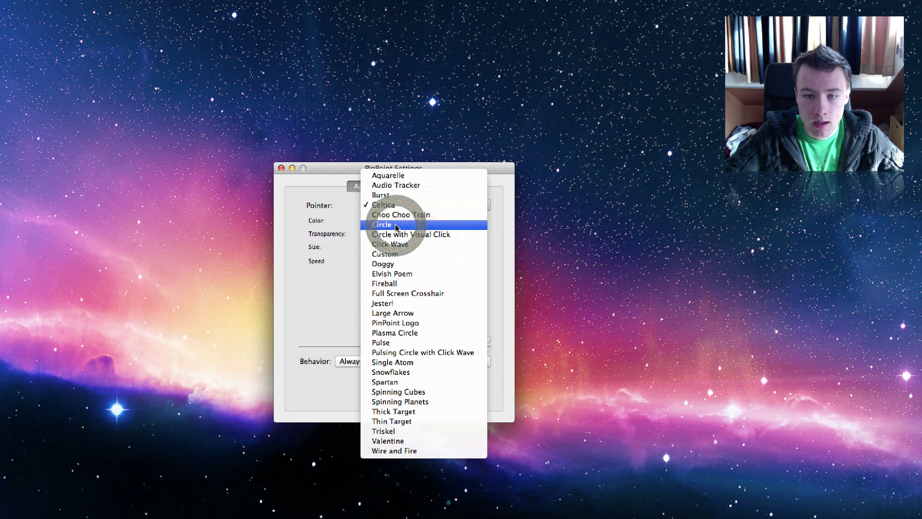
pyautogui.click(396, 228)
pyautogui.click(420, 186)
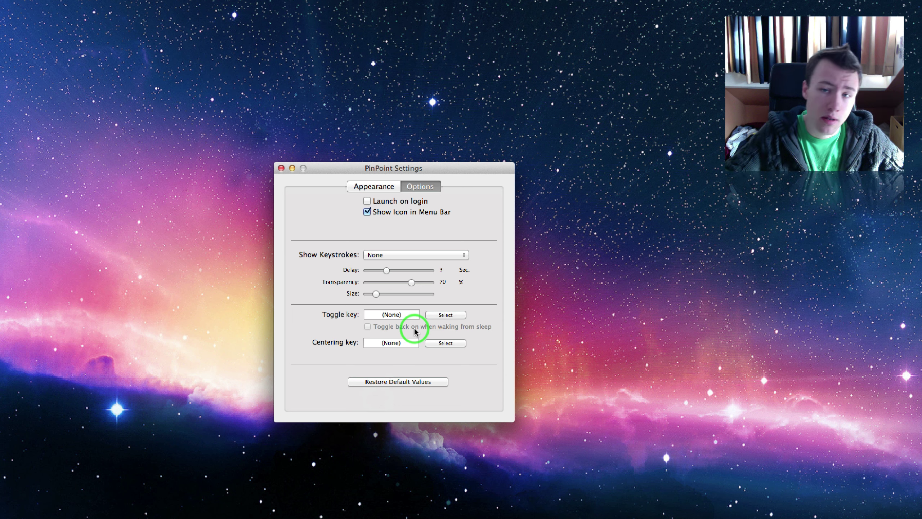
# - Close PinPoint Settings and browse Chrome's PinPoint, Startrail and HotMouse tabs, ending on HotMouse
pyautogui.click(281, 168)
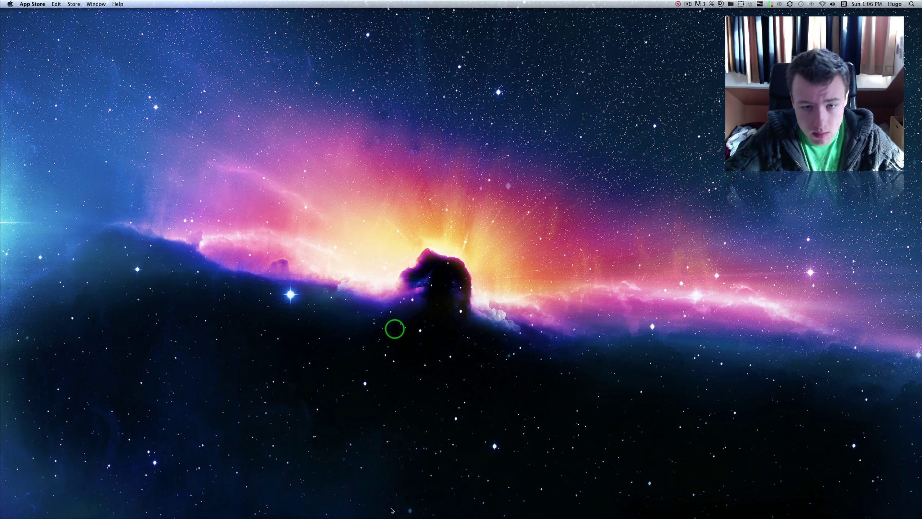
pyautogui.click(293, 503)
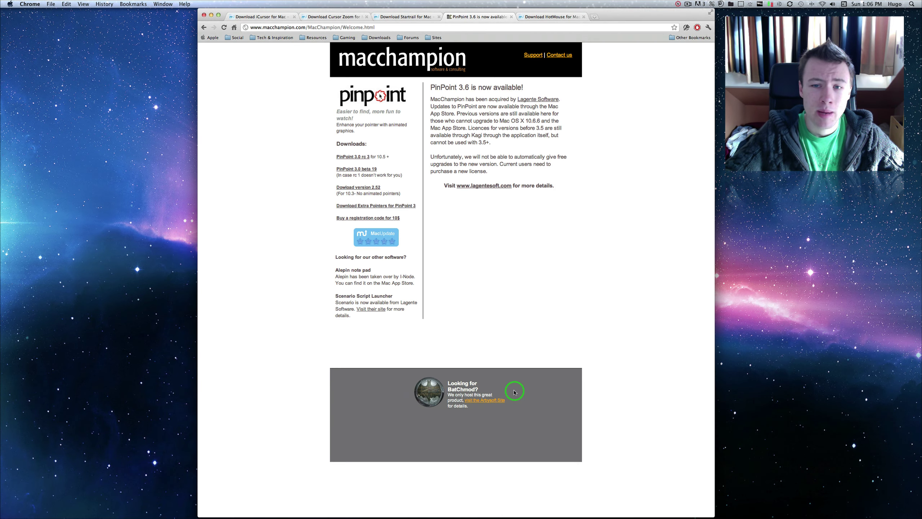
pyautogui.click(557, 16)
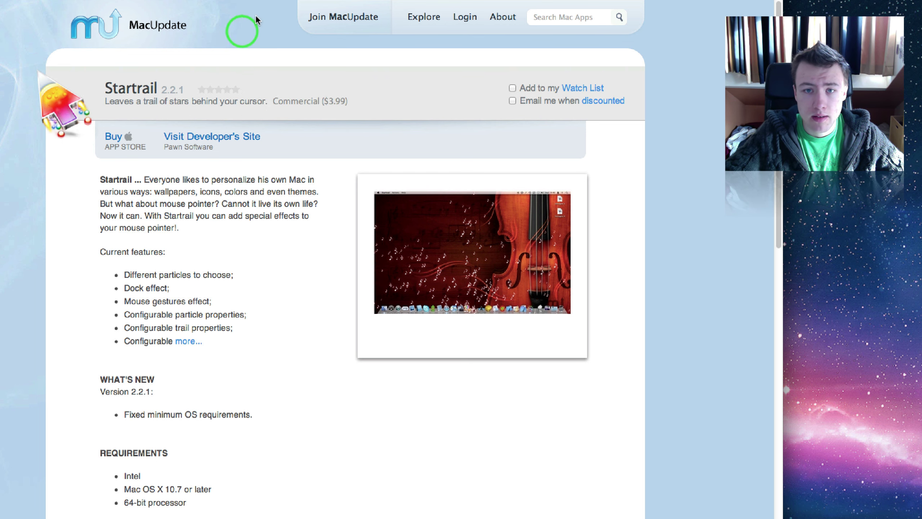
pyautogui.hotkey('ctrl', 'Tab')
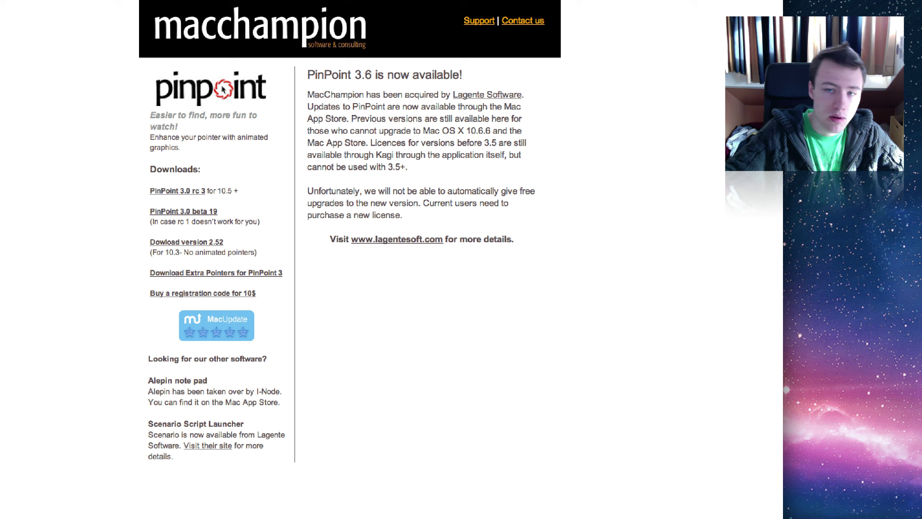
pyautogui.hotkey('ctrl', 'Tab')
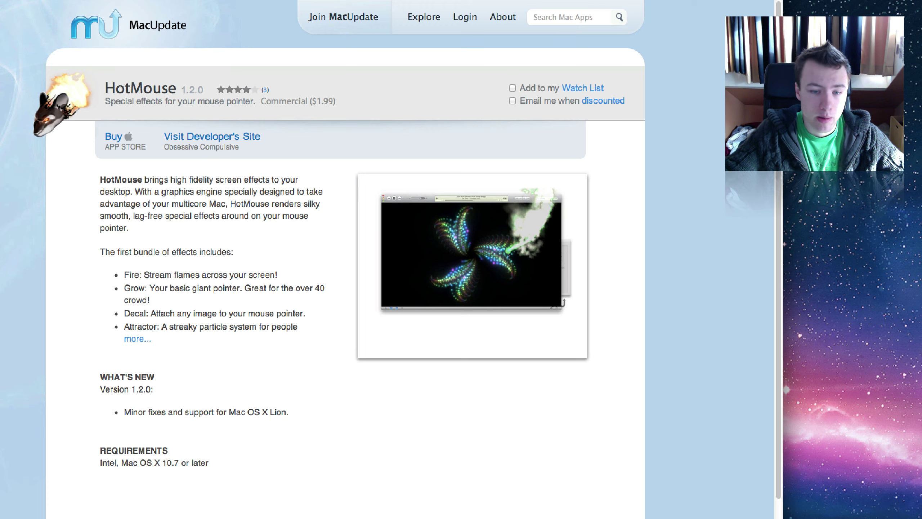
pyautogui.press('super+h')
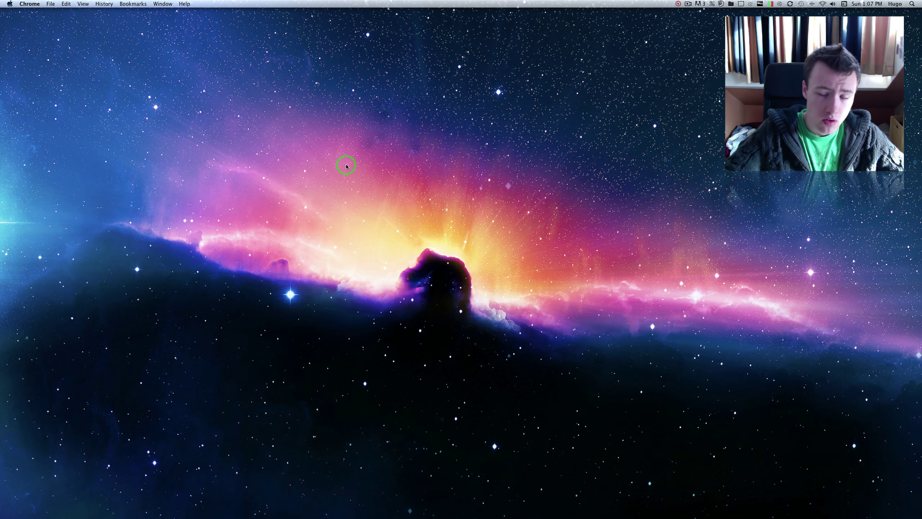